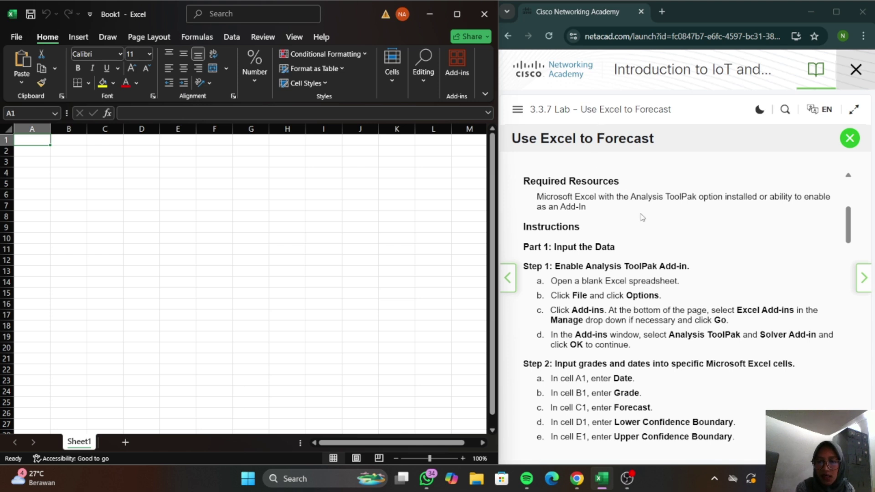
Open the Excel Add-ins manager and confirm the selection of Analysis ToolPak and Solver Add-in.
scroll(635, 264, "down", 1)
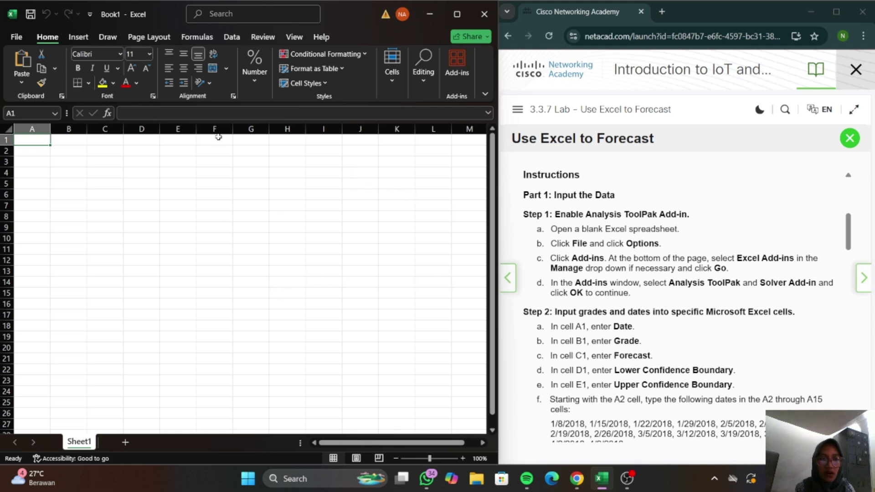
left_click(17, 37)
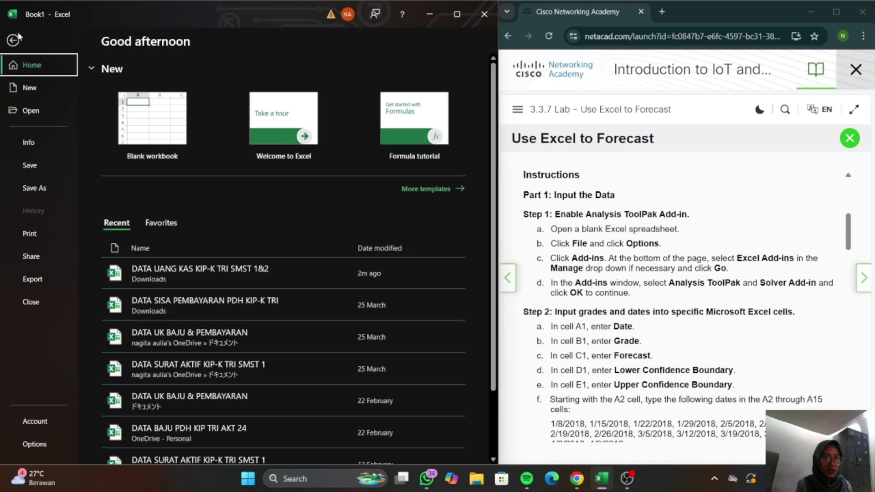
left_click(42, 445)
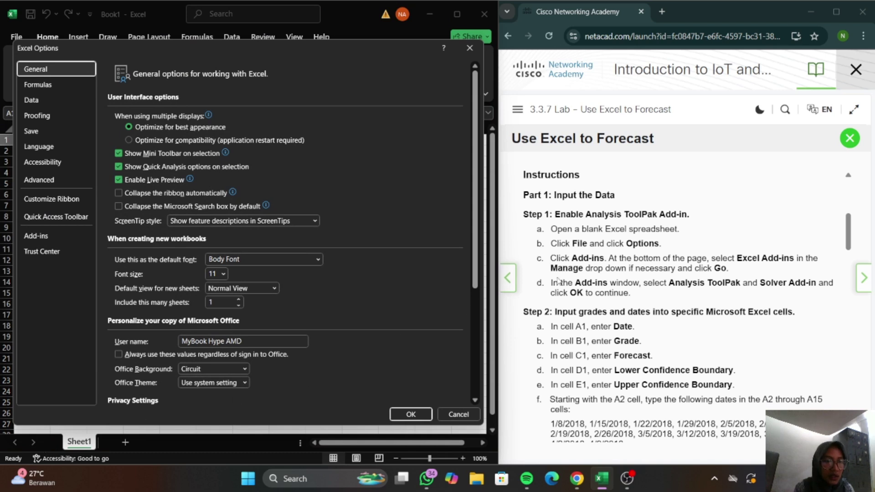
left_click(51, 232)
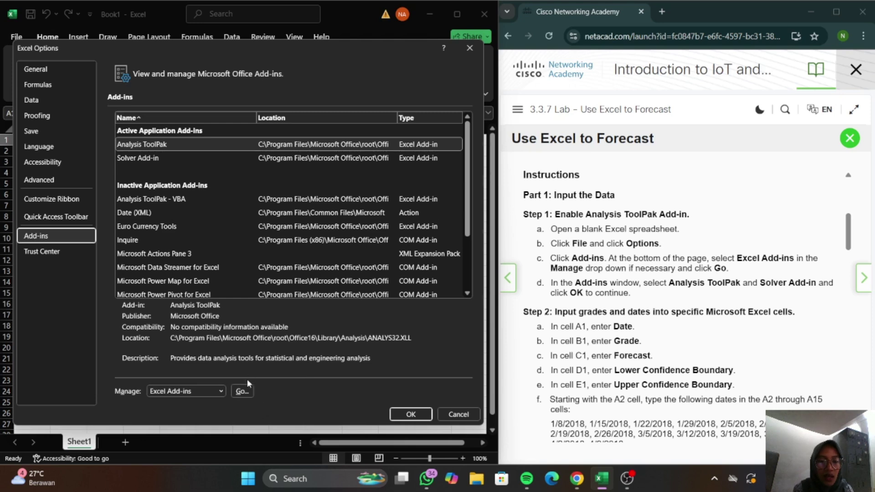
left_click(243, 391)
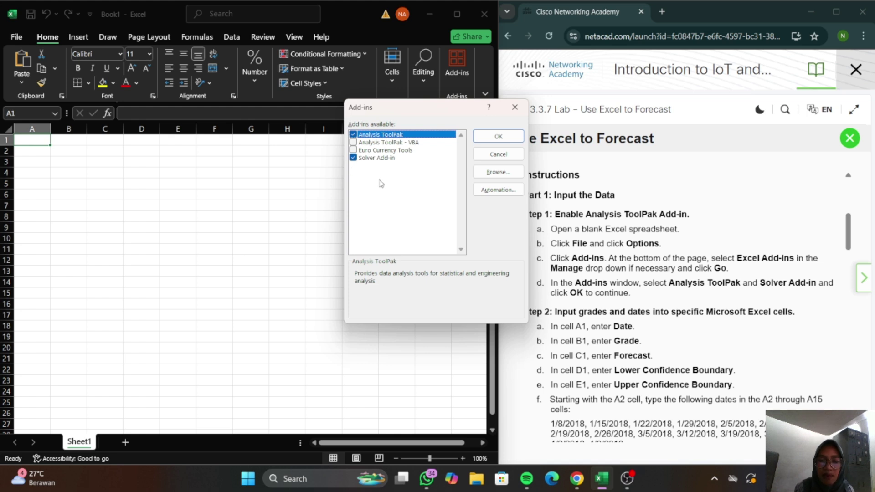
left_click(498, 136)
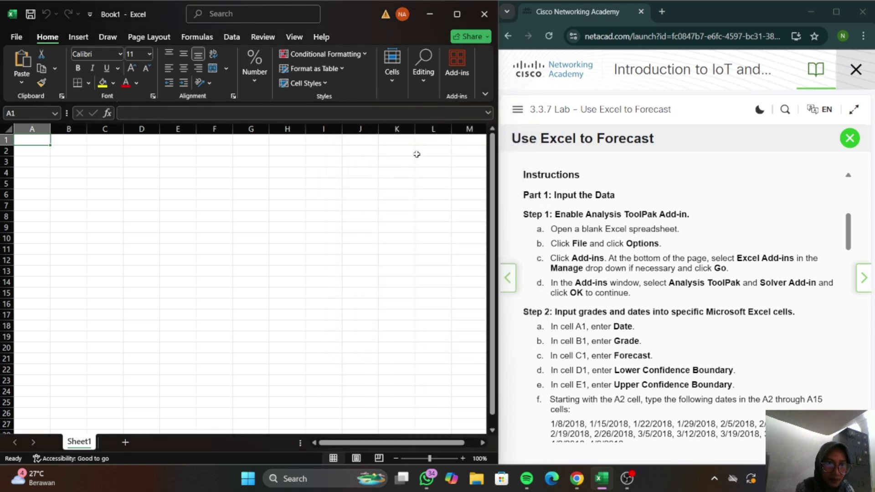
Enter the column headings Date, Grade and Forecast in cells A1, B1 and C1.
scroll(645, 337, "down", 1)
scroll(645, 337, "down", 1)
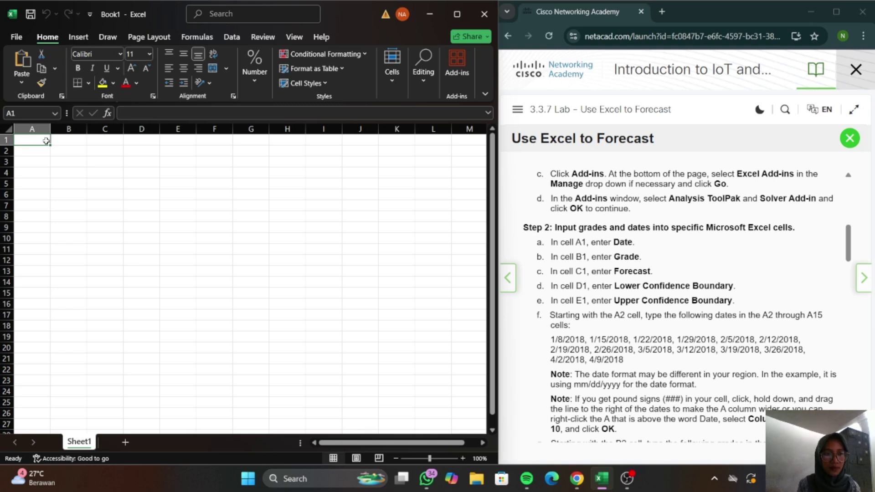
type("Date")
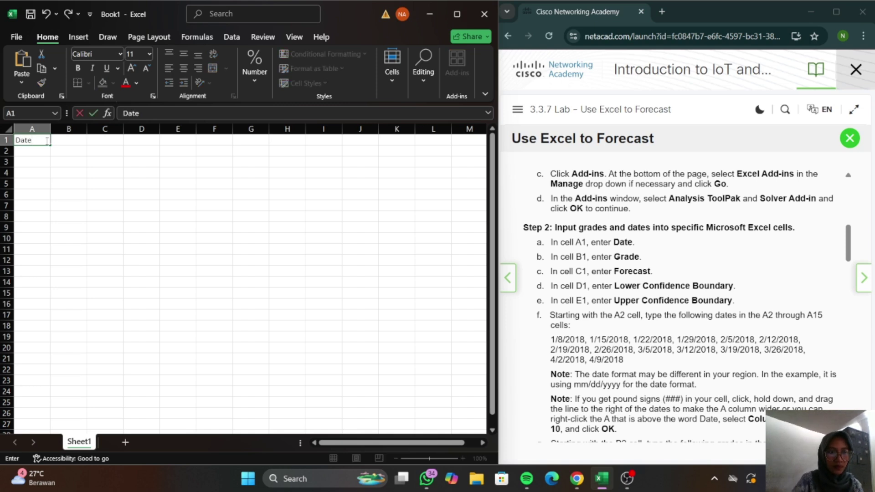
left_click(77, 142)
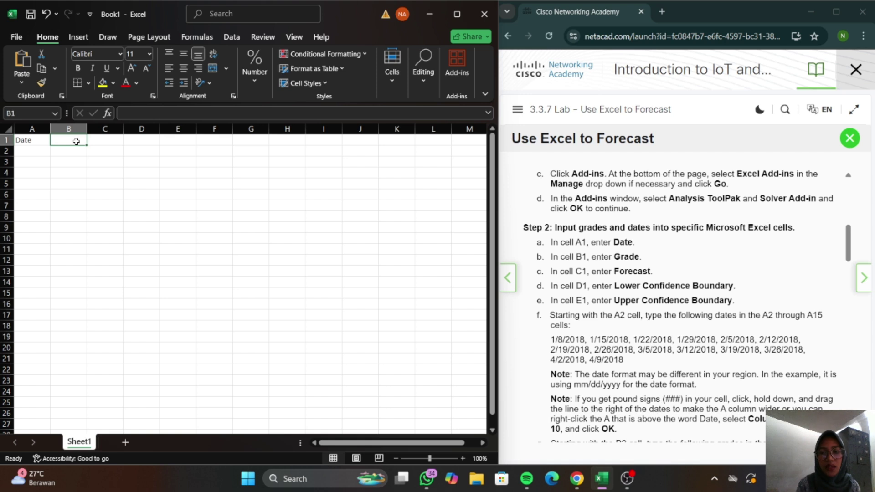
type("Grade")
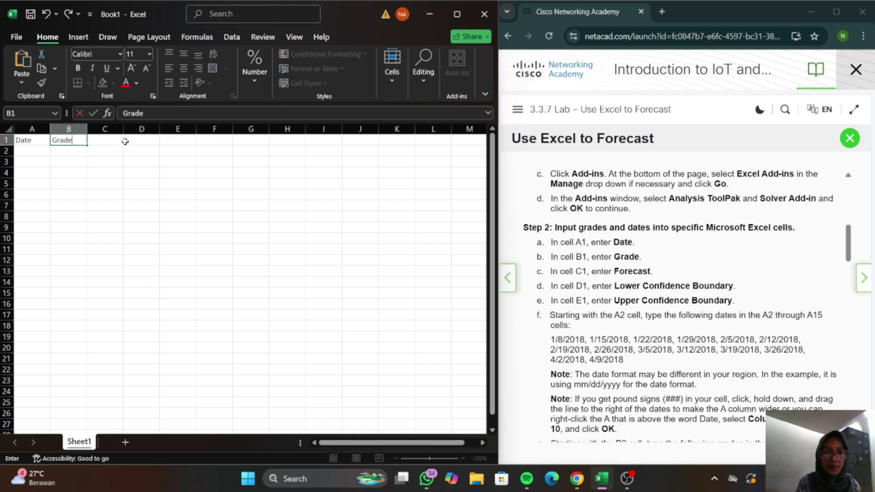
left_click(107, 140)
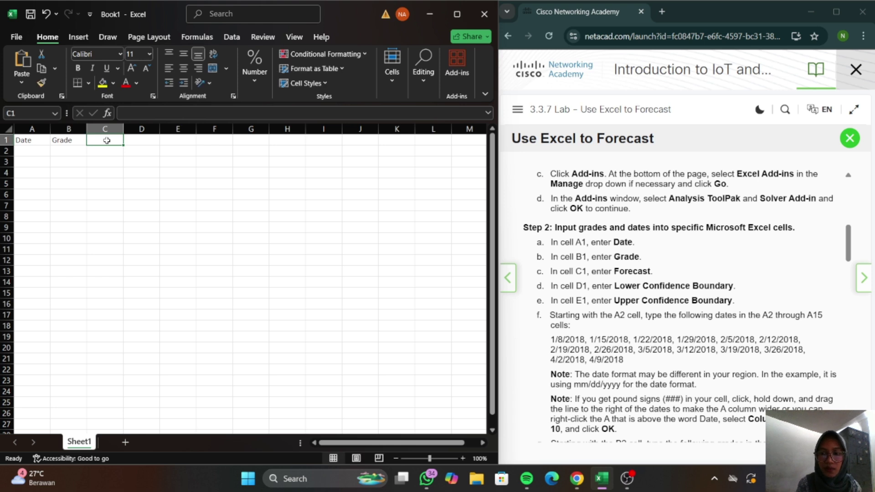
type("Fo")
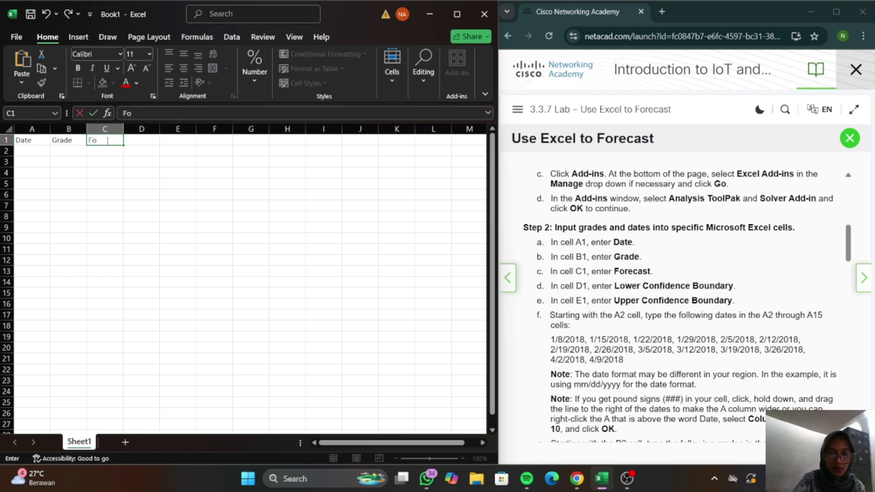
type("recast")
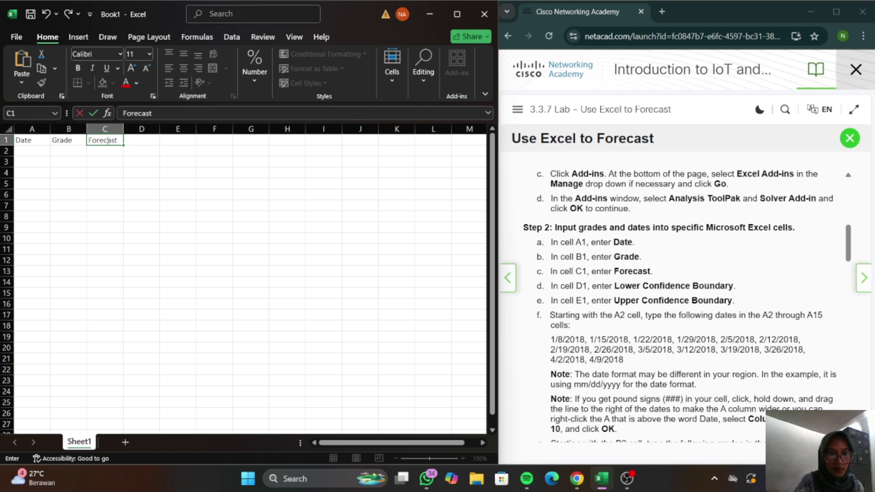
Widen column D and copy the heading "Lower Confidence Boundary" from the lab instructions into cell D1.
left_click(141, 141)
left_click_drag(156, 131, 239, 137)
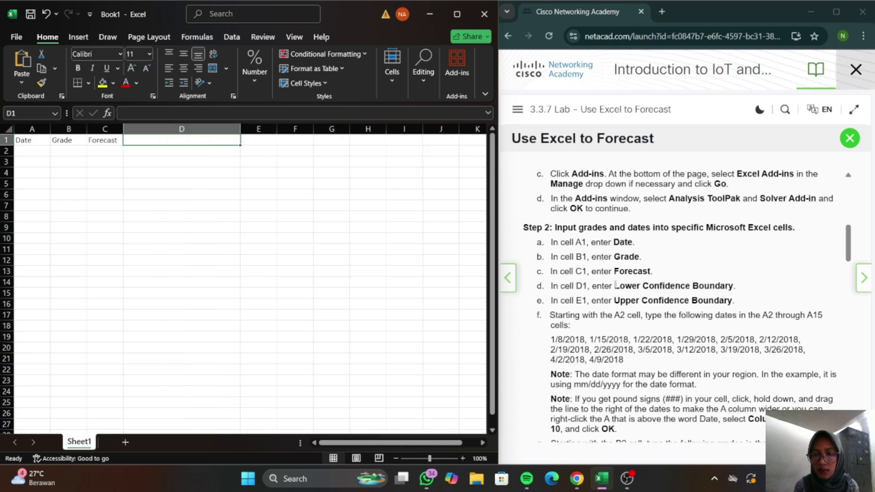
left_click_drag(616, 286, 734, 287)
key("ctrl+c")
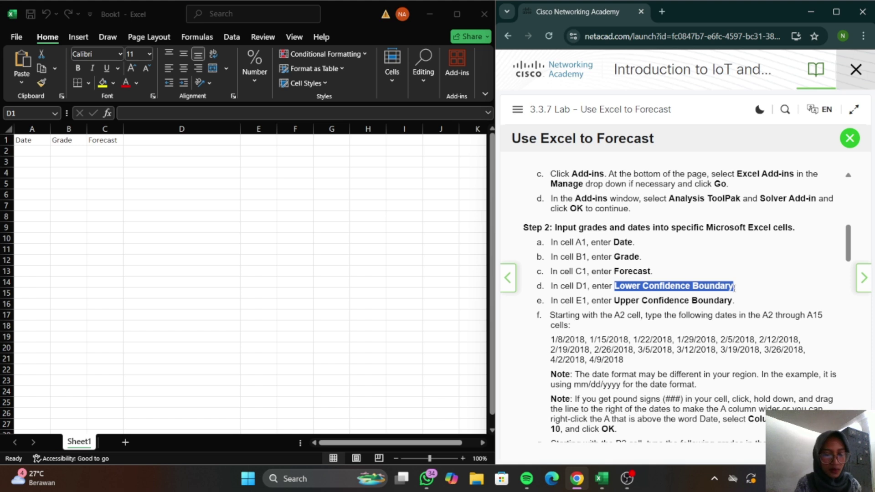
left_click(227, 141)
double_click(228, 141)
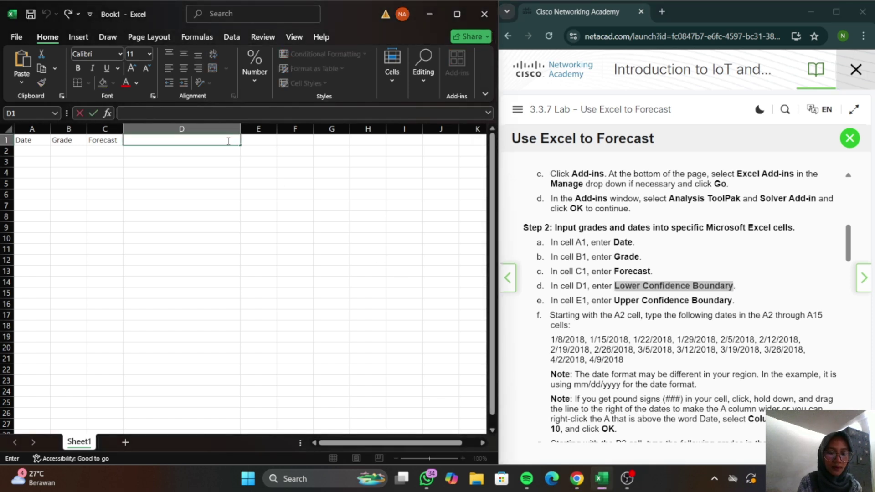
key("ctrl+v")
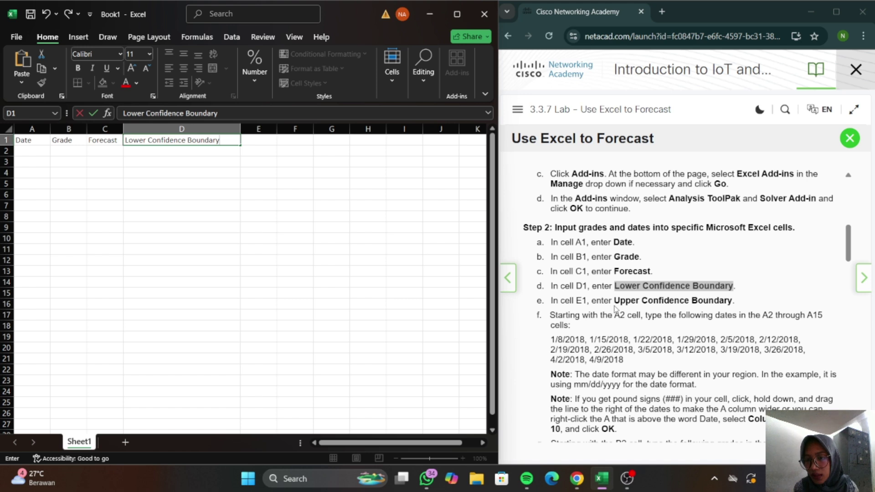
Widen column E and copy the heading "Upper Confidence Boundary" from the lab instructions into cell E1.
left_click_drag(615, 303, 732, 304)
key("ctrl+c")
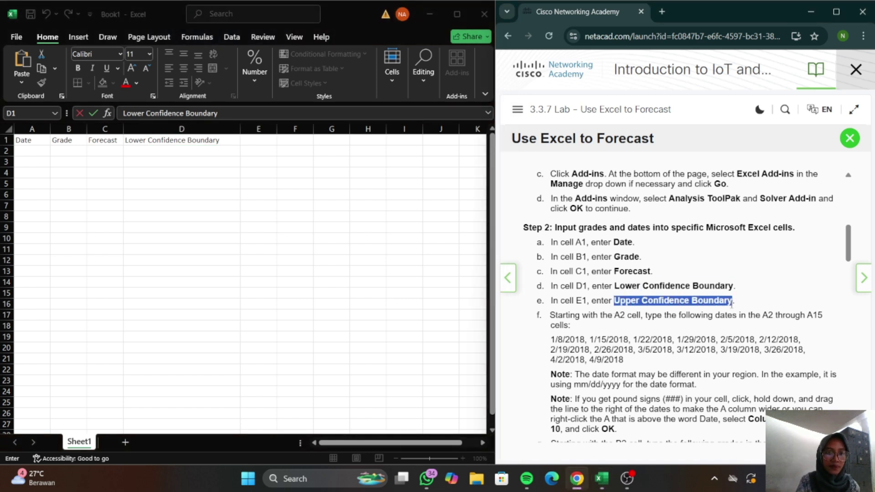
left_click(267, 134)
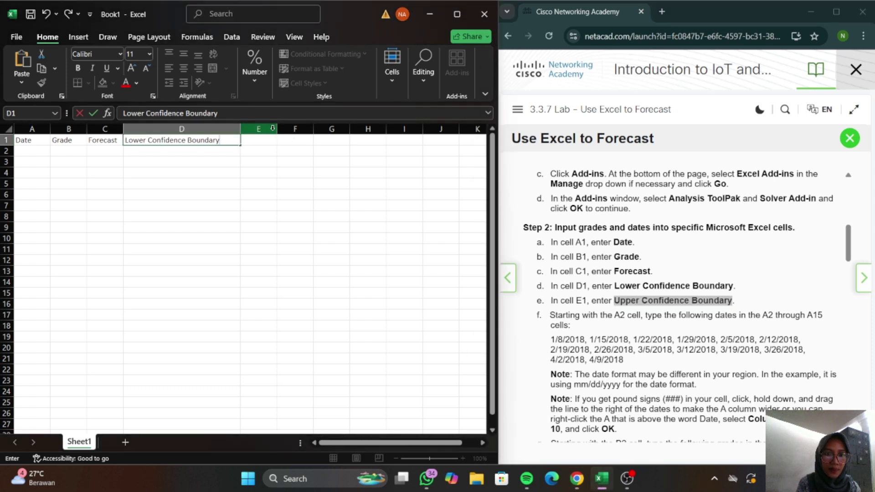
left_click(269, 129)
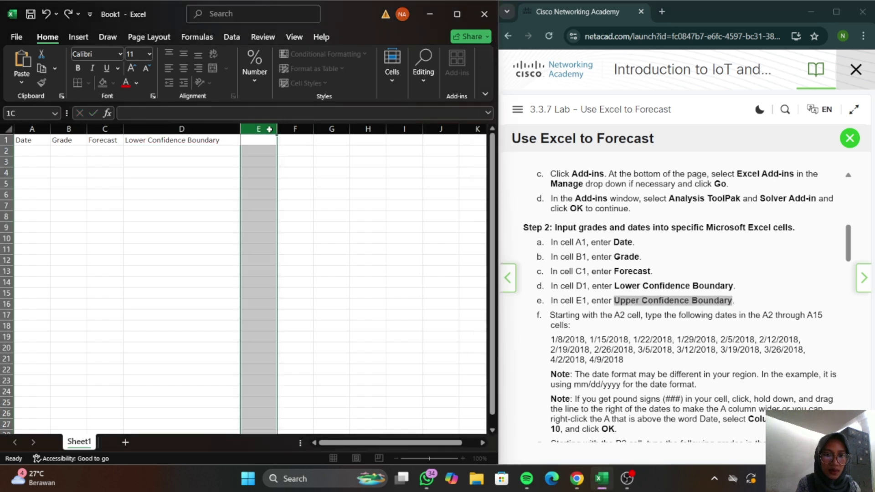
left_click_drag(277, 130, 350, 136)
left_click(312, 140)
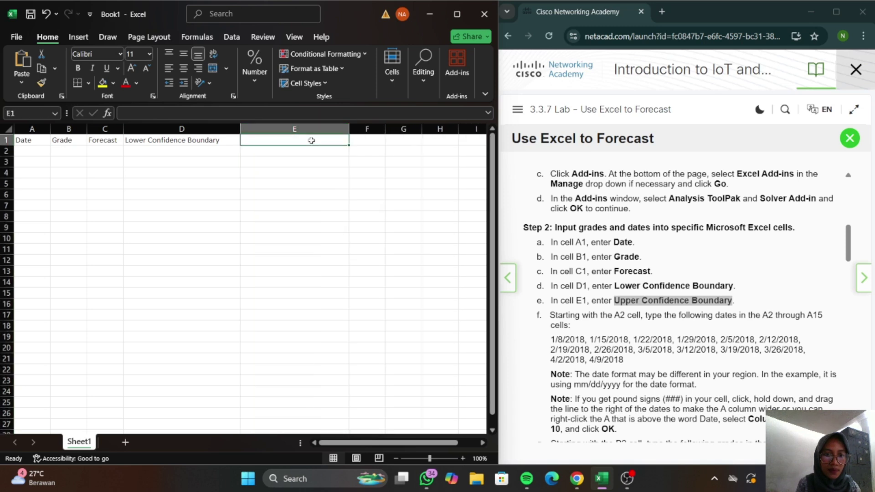
key("ctrl+v")
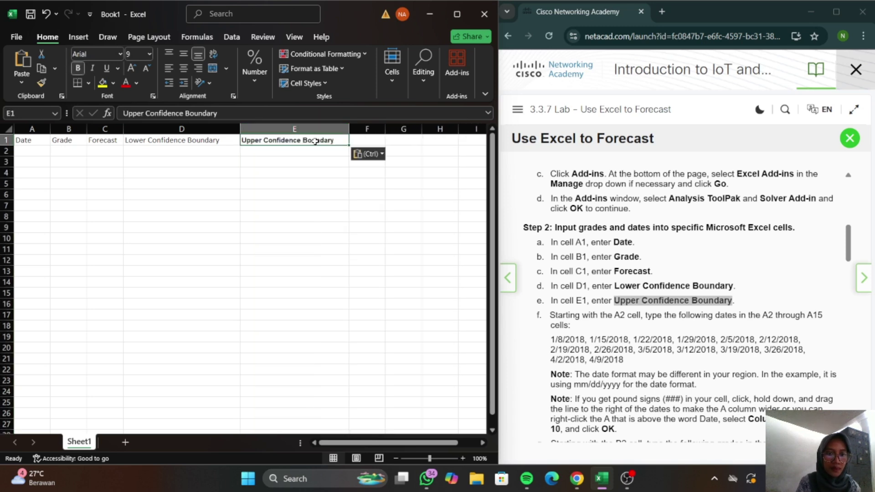
Remove the bold formatting from the heading text in cell E1.
double_click(244, 141)
left_click_drag(244, 141, 335, 141)
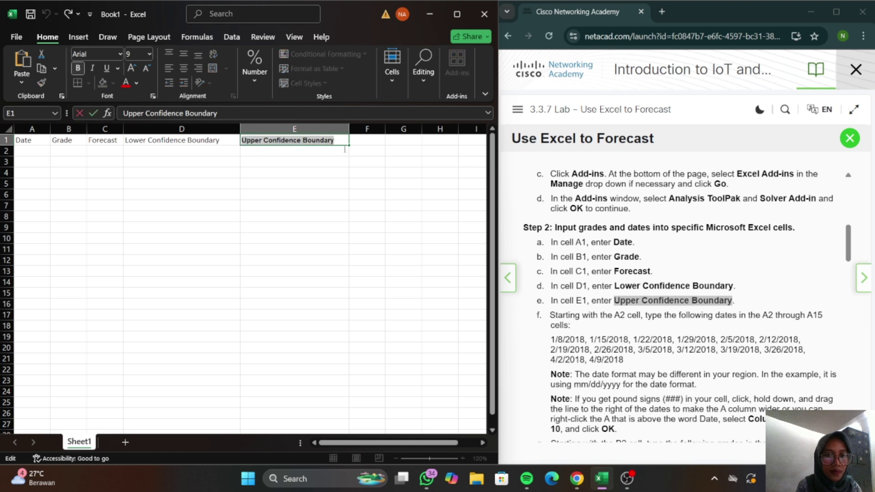
left_click(78, 68)
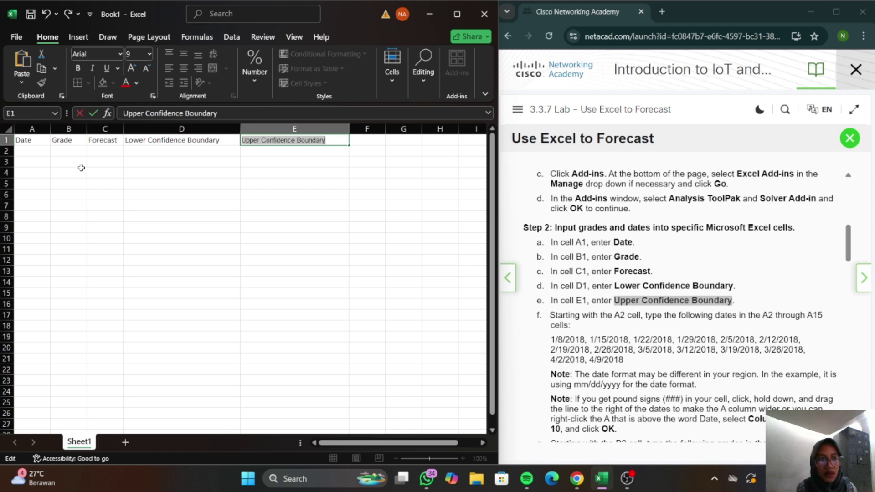
Copy the first date, 1/8/2018, from the lab instructions into cell A2.
left_click(35, 150)
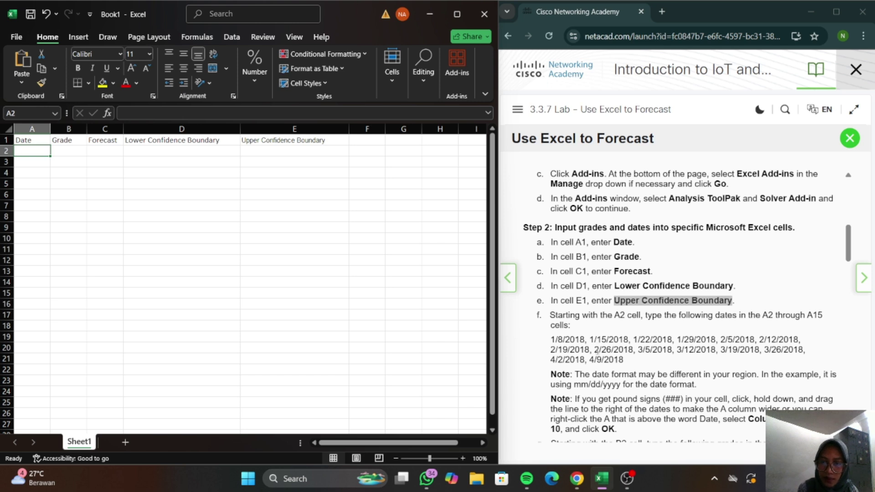
left_click_drag(551, 340, 585, 341)
key("ctrl+c")
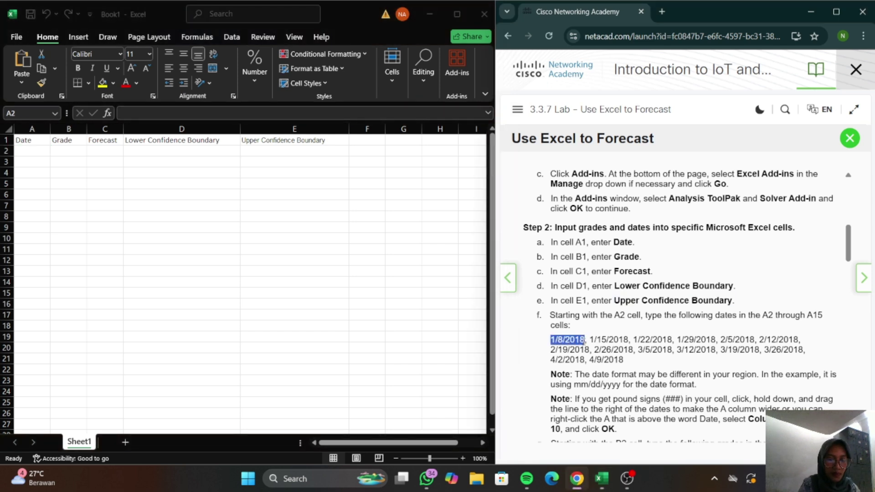
left_click(31, 150)
key("ctrl+v")
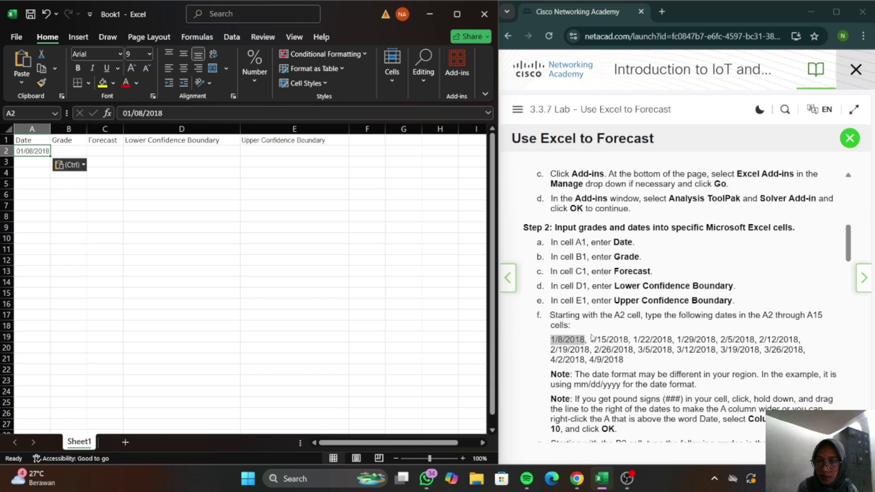
Copy the second date, 1/15/2018, from the lab instructions into cell A3.
left_click_drag(588, 339, 628, 340)
key("ctrl+c")
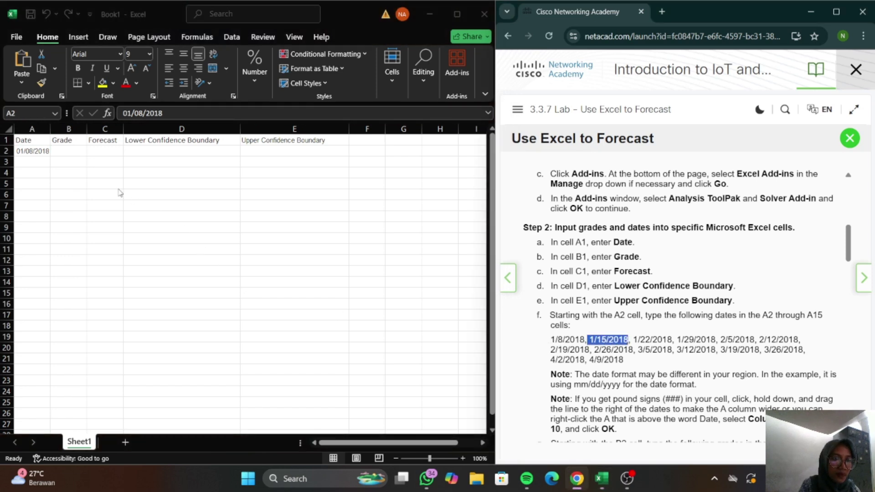
left_click(40, 155)
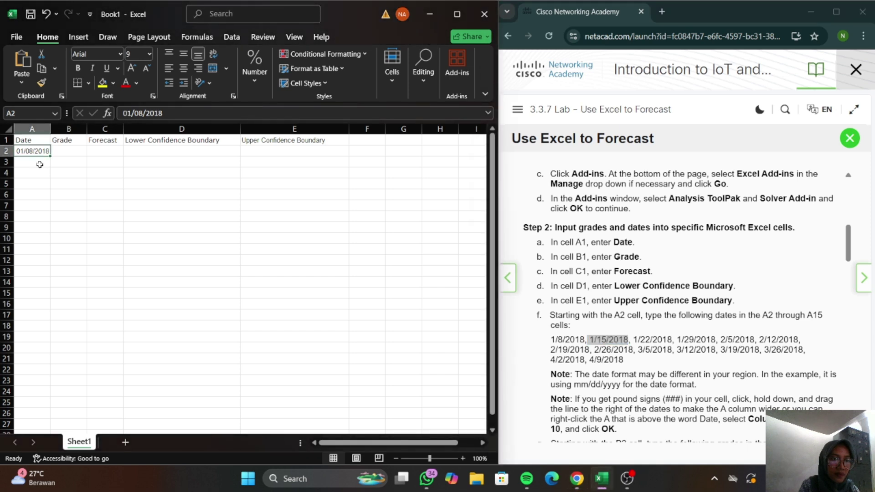
left_click(41, 163)
key("ctrl+v")
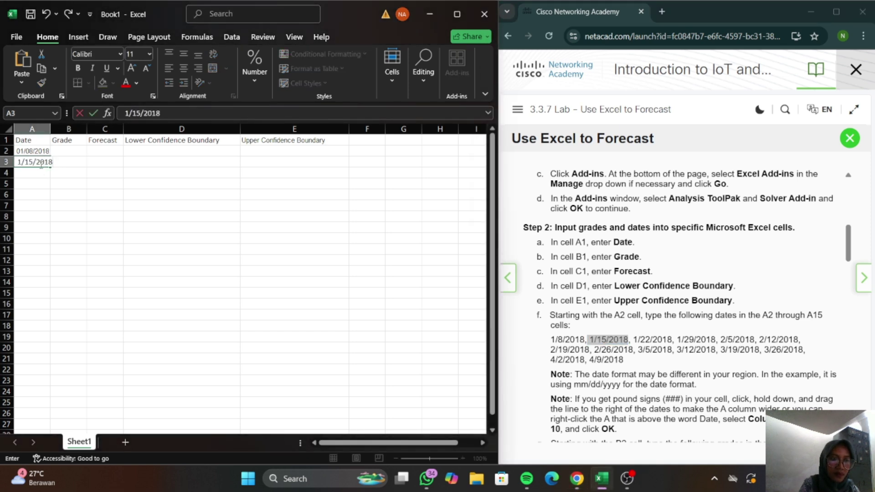
Widen column A to fit the dates and right-align the date in cell A3.
left_click(48, 128)
left_click_drag(50, 128, 63, 133)
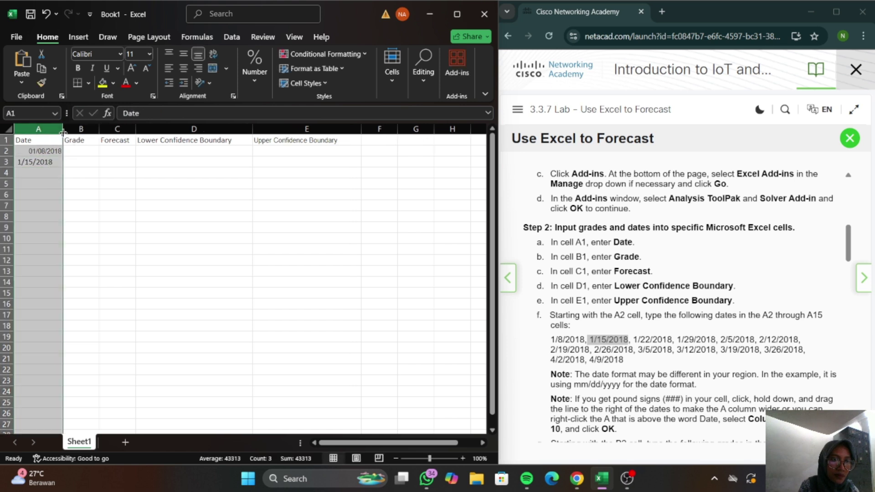
left_click(47, 165)
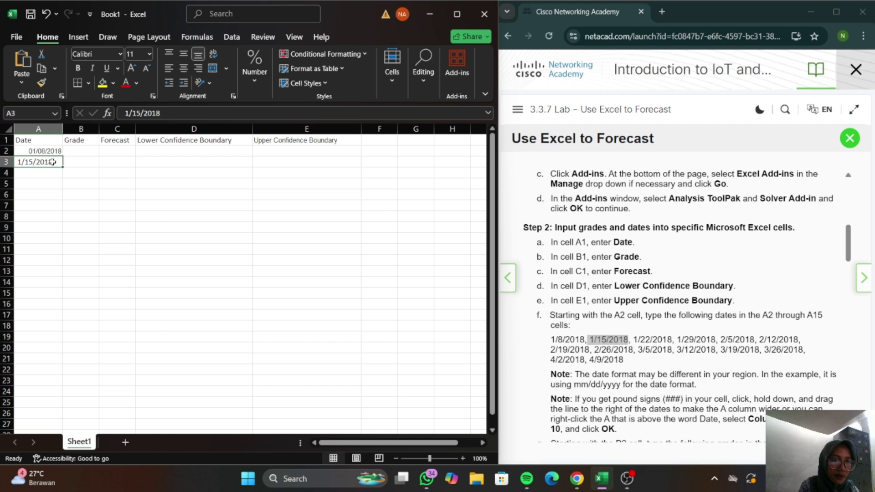
key("Return")
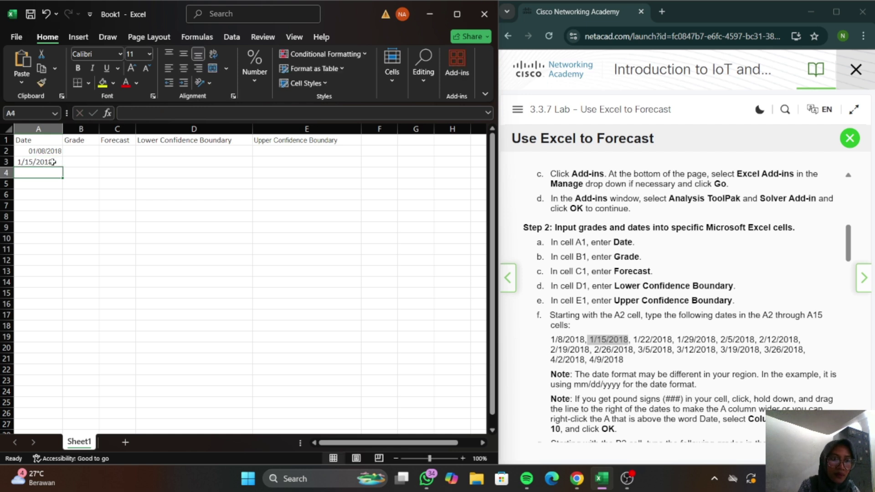
left_click(18, 161)
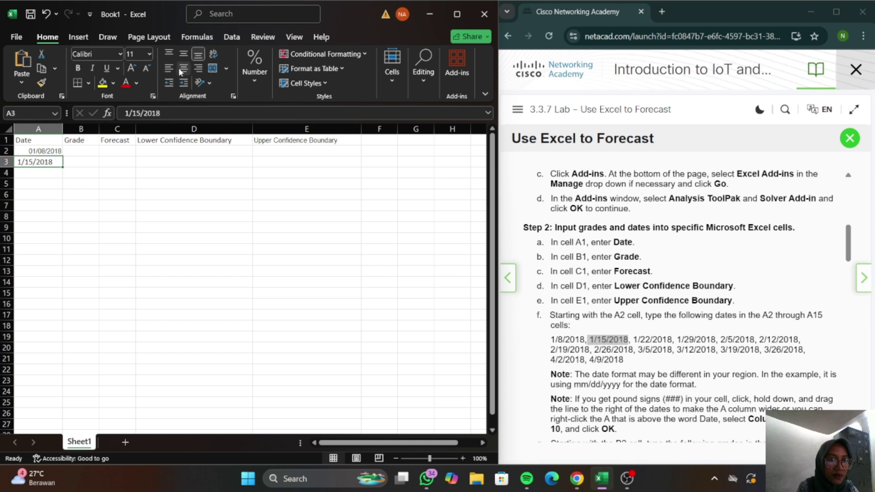
left_click(197, 69)
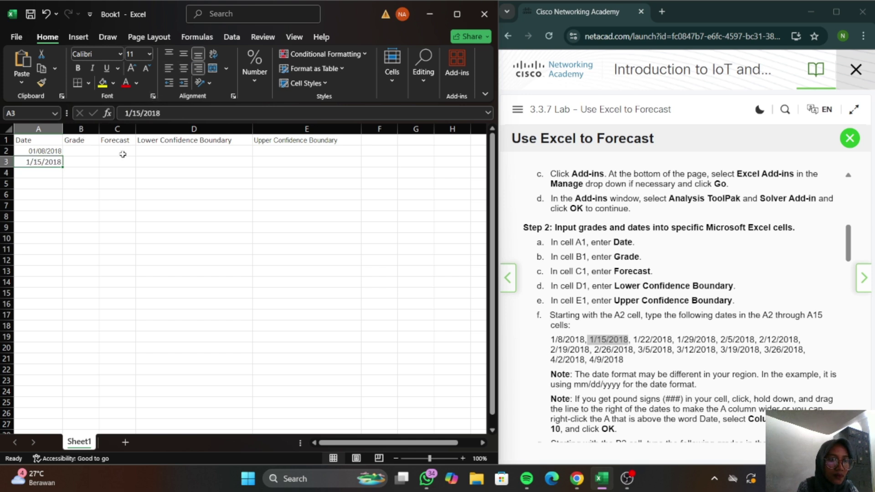
Copy the third date, 1/22/2018, from the lab instructions into cell A4.
left_click(123, 154)
left_click(51, 173)
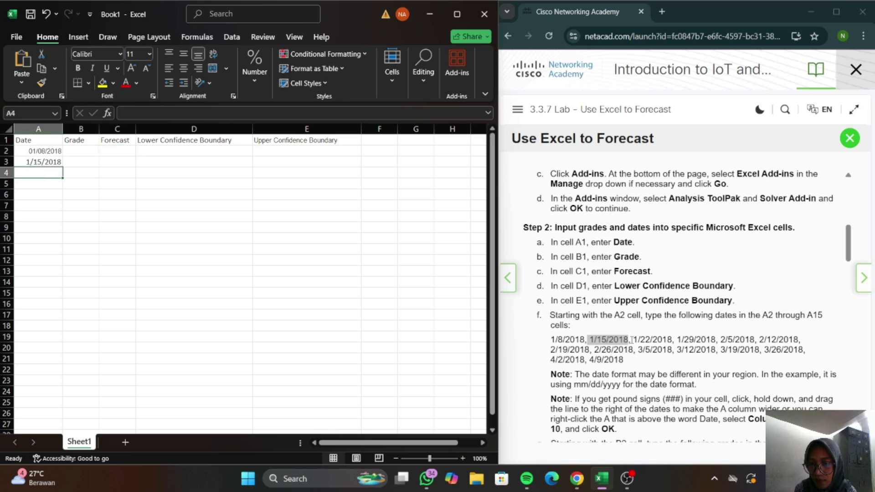
left_click_drag(634, 340, 673, 340)
key("ctrl+c")
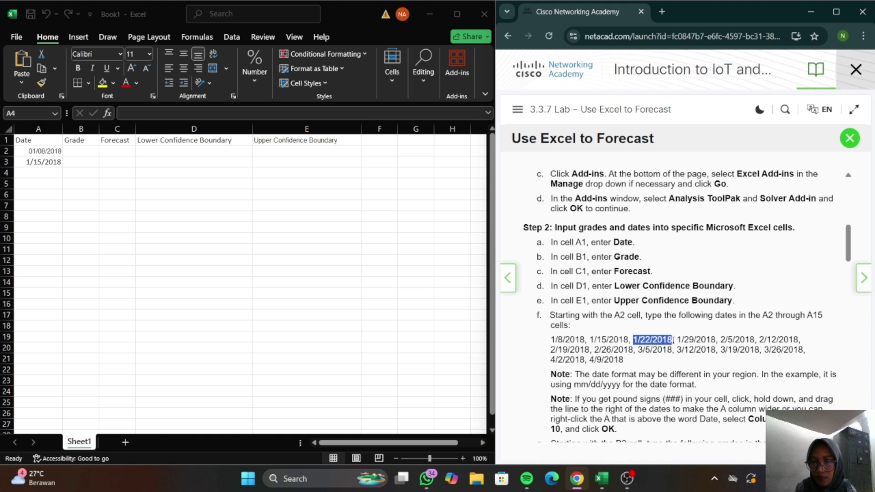
left_click(54, 171)
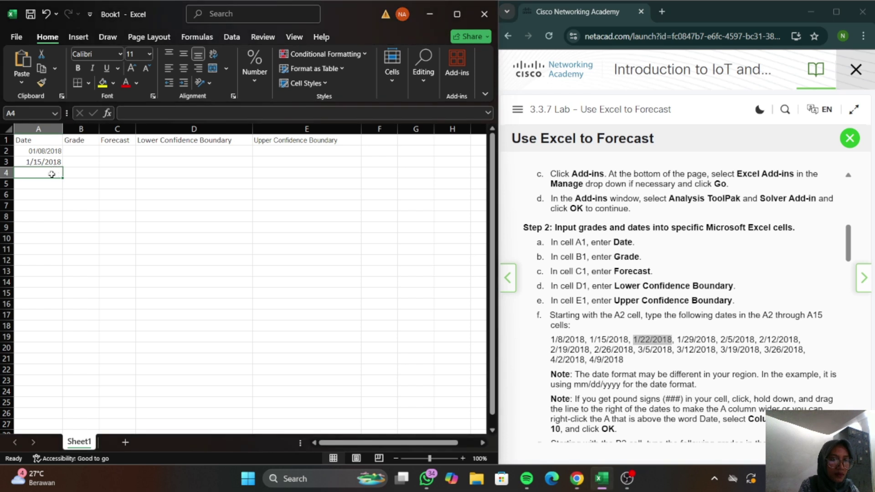
key("ctrl+v")
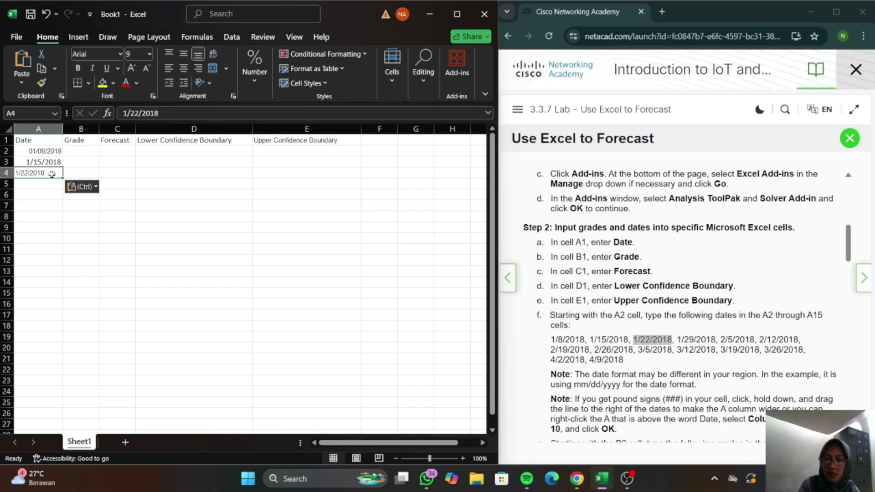
key("Return")
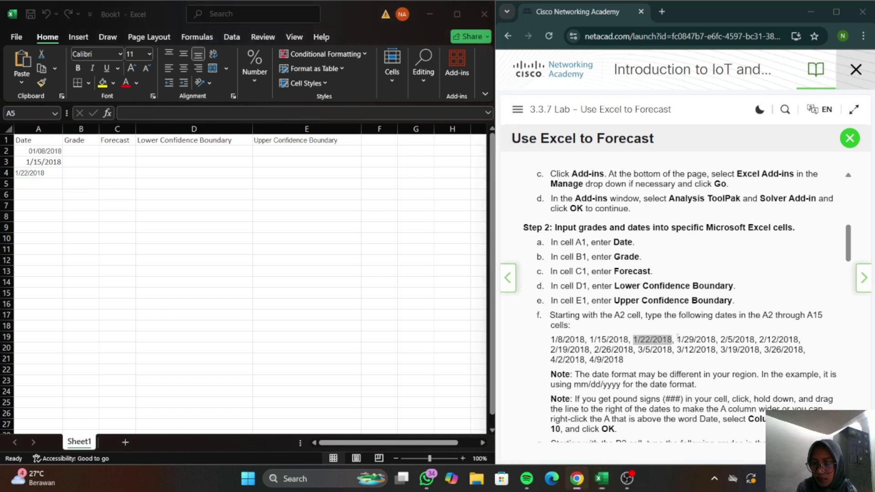
Copy the fourth date, 1/29/2018, from the lab instructions into cell A5.
left_click_drag(678, 340, 719, 339)
left_click(709, 341)
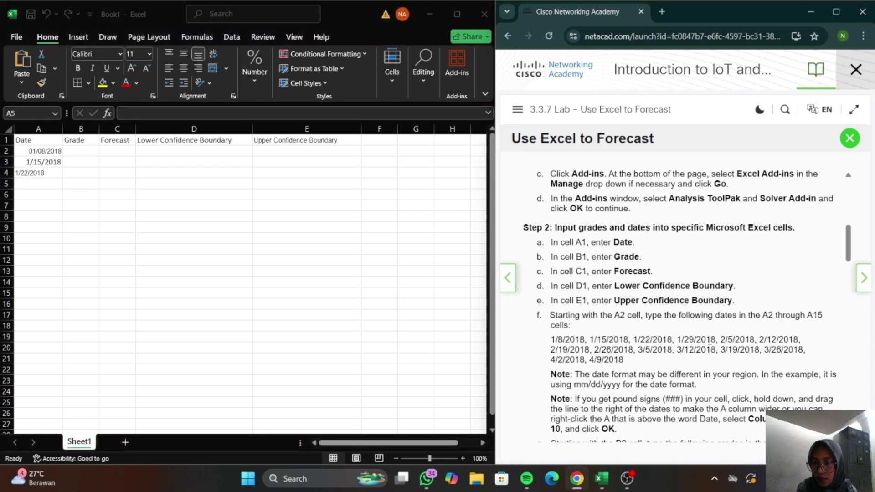
left_click_drag(678, 340, 717, 341)
key("ctrl+c")
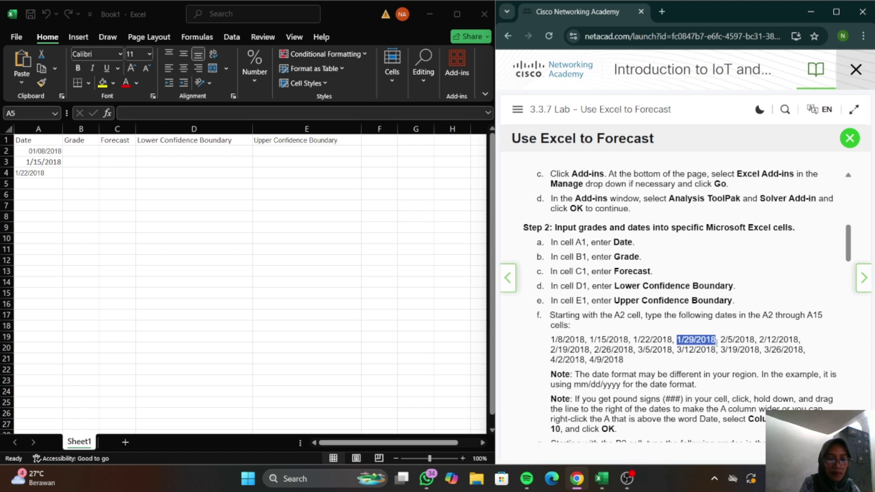
left_click(45, 183)
key("ctrl+v")
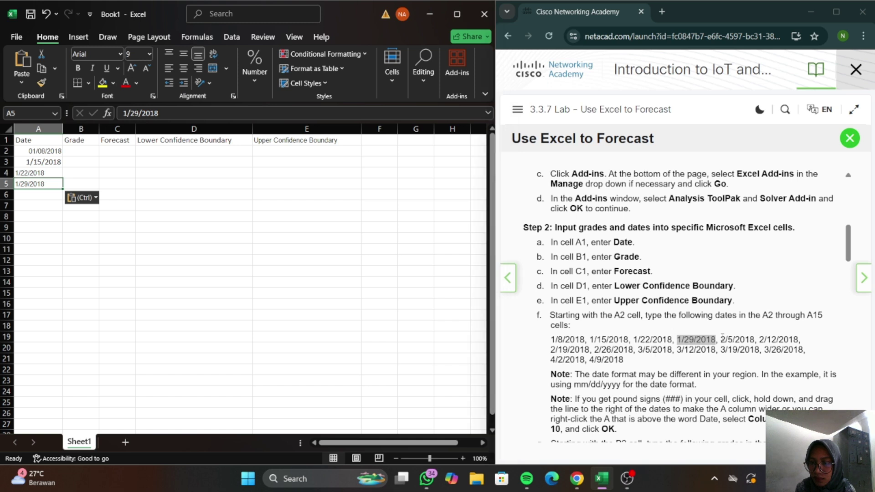
Copy the fifth date, 2/5/2018, from the lab instructions into cell A6.
left_click_drag(720, 340, 754, 339)
key("ctrl+c")
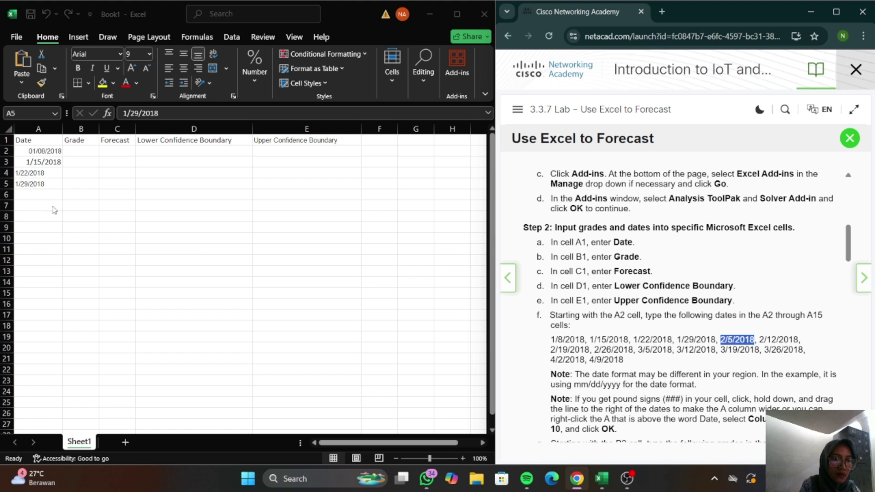
left_click(46, 184)
left_click(45, 197)
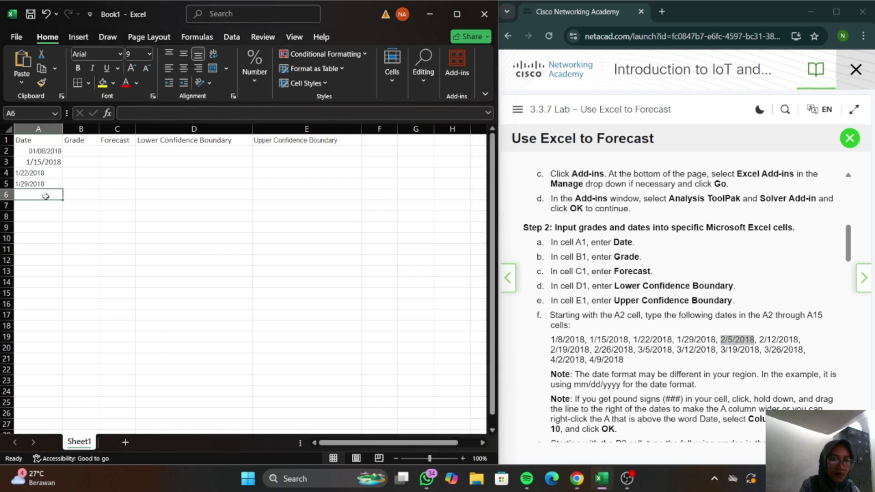
key("ctrl+v")
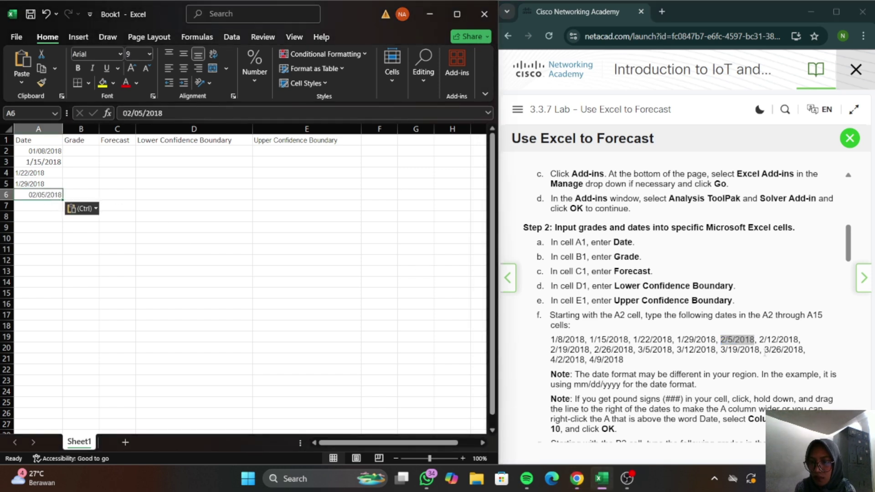
Copy the sixth date, 2/12/2018, from the lab instructions into cell A7.
left_click_drag(760, 340, 800, 341)
key("ctrl+c")
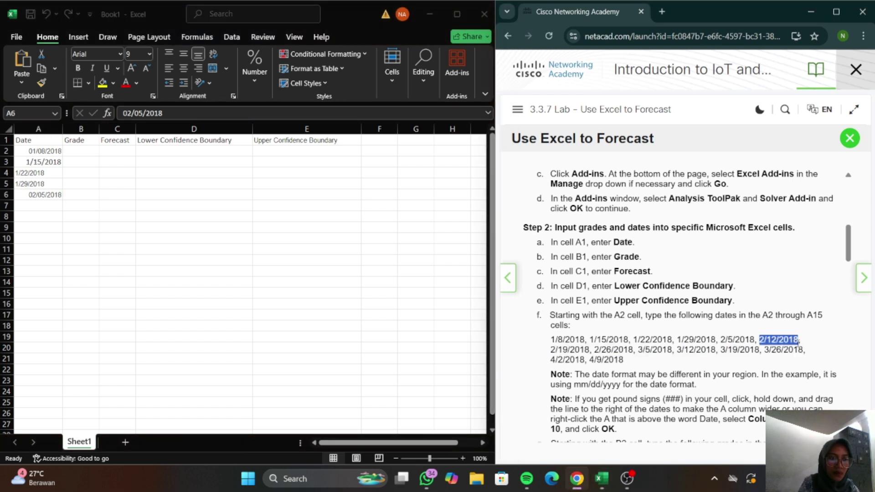
left_click(50, 204)
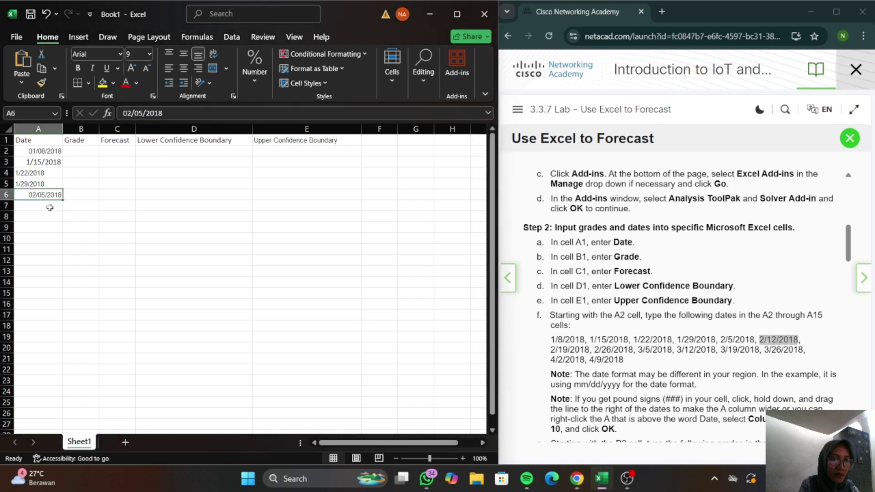
left_click(49, 204)
key("ctrl+v")
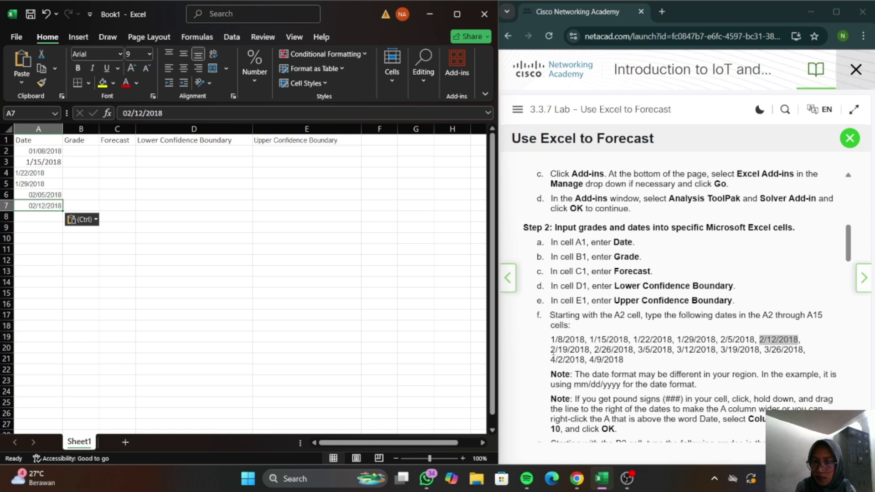
Copy the seventh date, 2/19/2018, from the lab instructions into cell A8.
left_click_drag(551, 350, 591, 350)
key("ctrl+c")
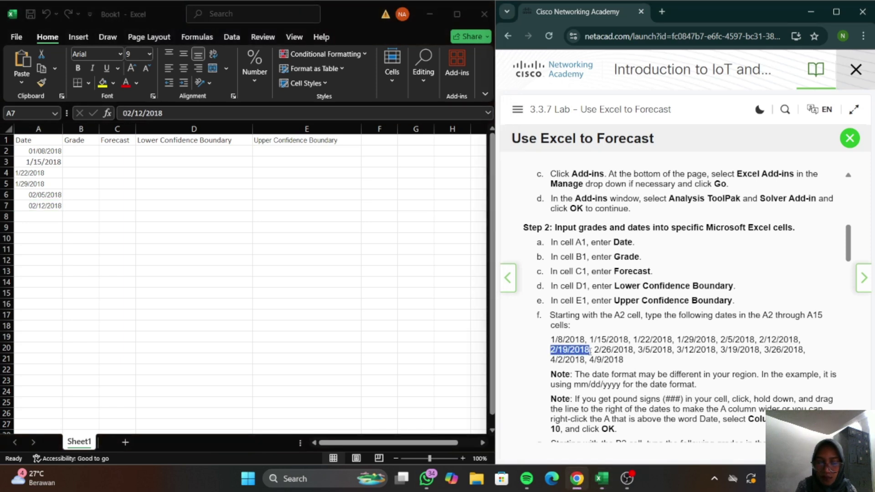
left_click(41, 216)
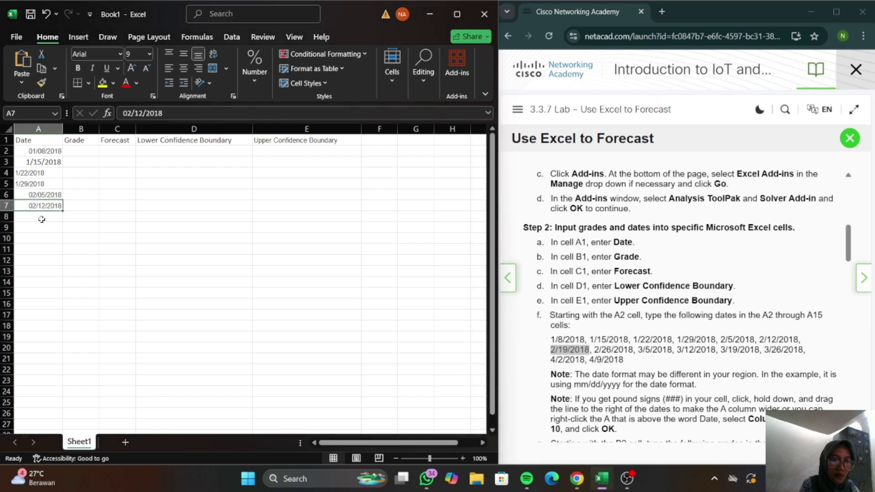
left_click(42, 219)
key("ctrl+v")
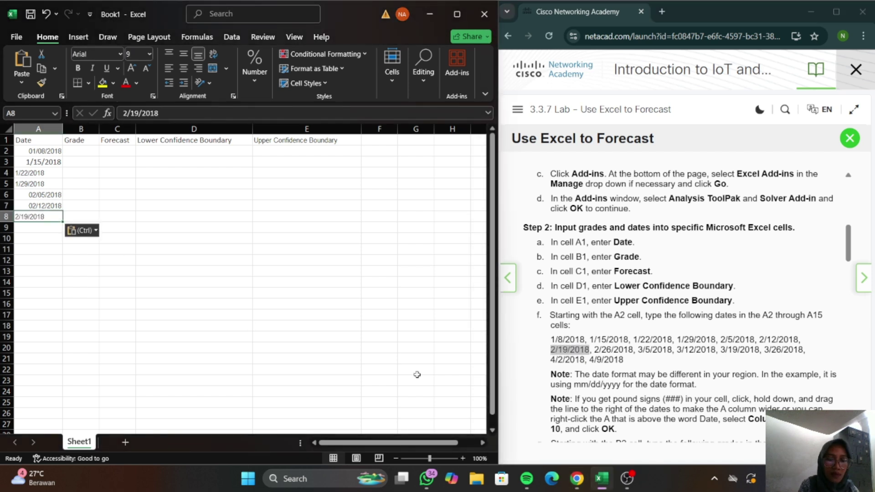
Copy the eighth date, 2/26/2018, from the lab instructions into cell A9.
left_click_drag(595, 350, 635, 350)
key("ctrl+c")
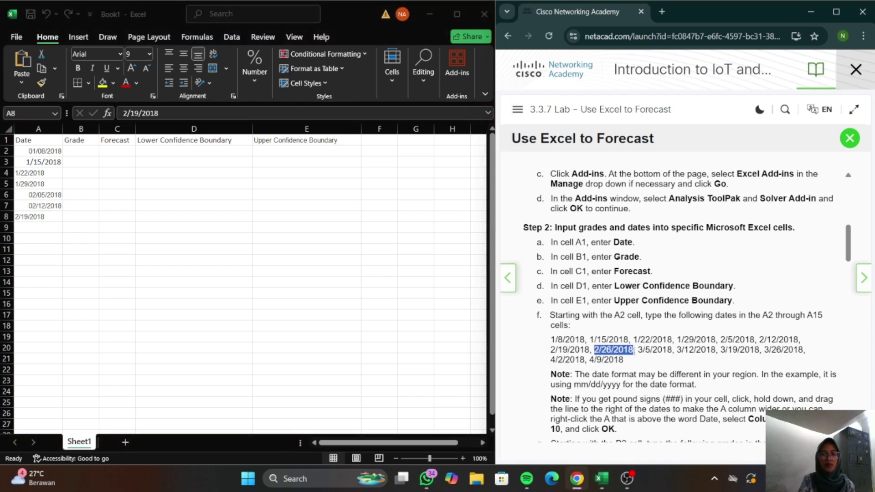
left_click(49, 227)
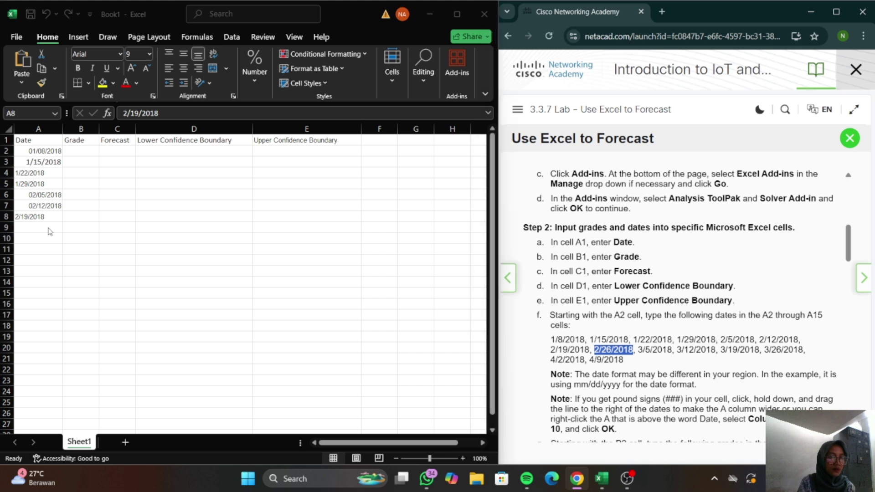
key("ctrl+v")
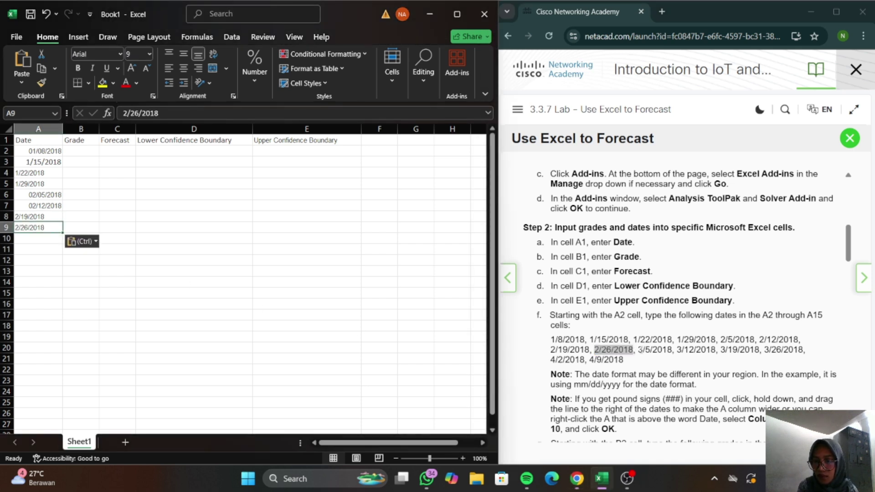
Copy the ninth date, 3/5/2018, from the lab instructions into cell A10.
left_click_drag(638, 350, 673, 350)
key("ctrl+c")
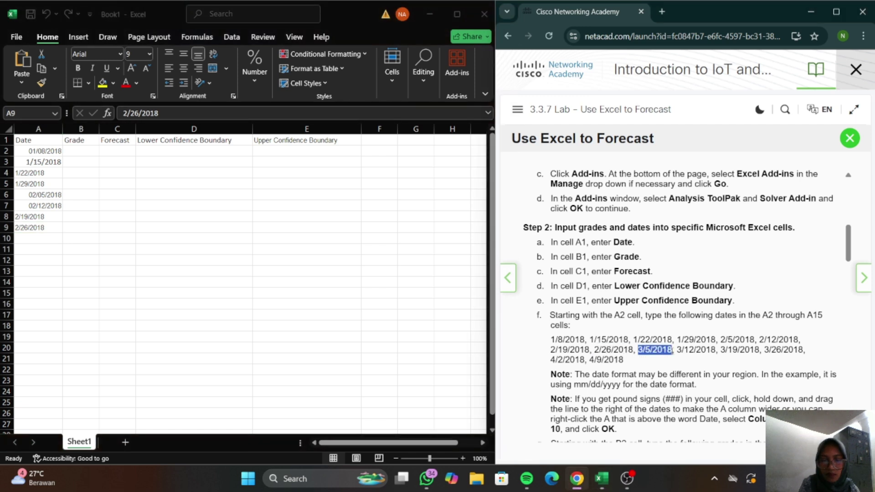
left_click(55, 239)
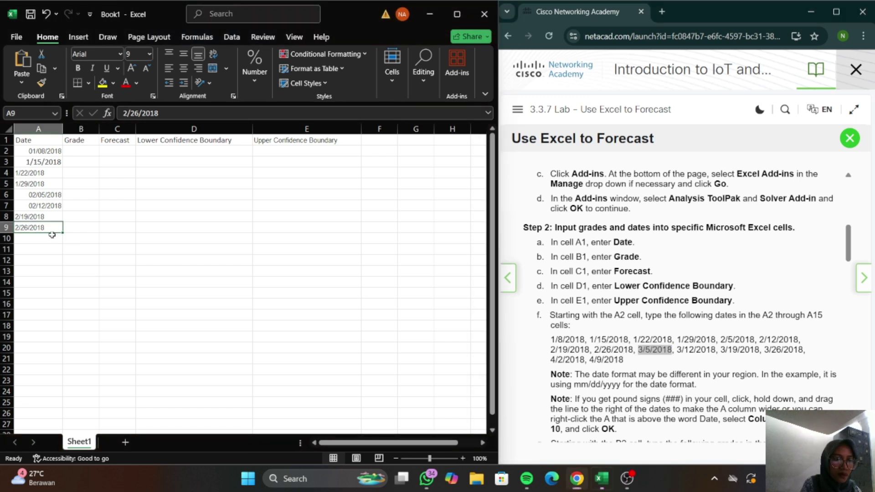
left_click(52, 238)
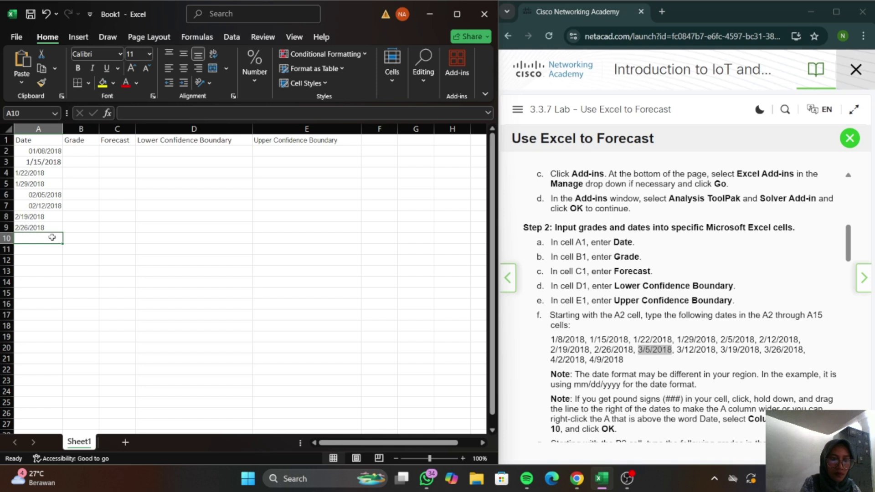
key("ctrl+v")
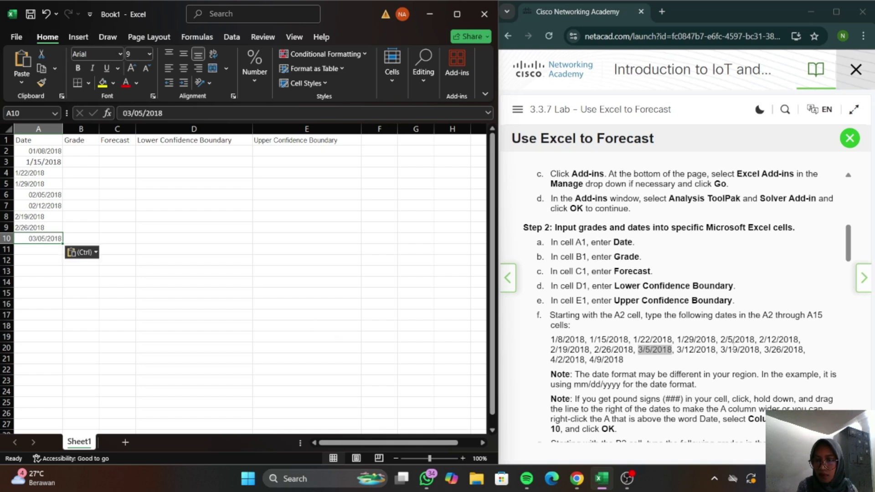
Copy the tenth date, 3/12/2018, from the lab instructions into cell A11.
left_click_drag(682, 350, 715, 350)
left_click(701, 349)
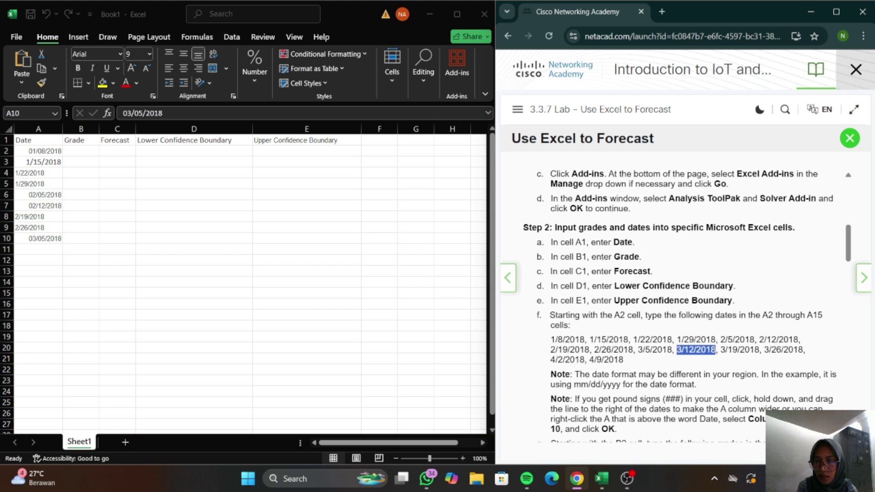
left_click(48, 246)
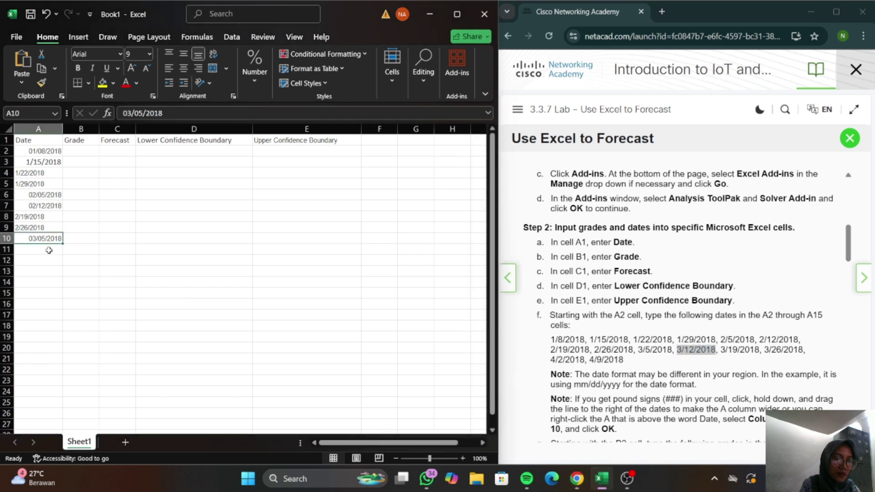
left_click(48, 250)
type("03/12/2018")
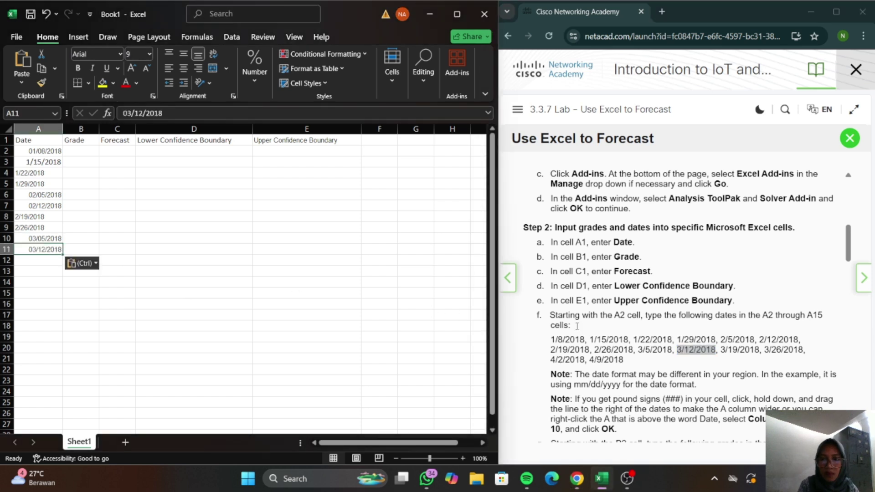
Copy the eleventh date, 3/19/2018, from the lab instructions into cell A12.
left_click_drag(721, 350, 760, 350)
key("ctrl+c")
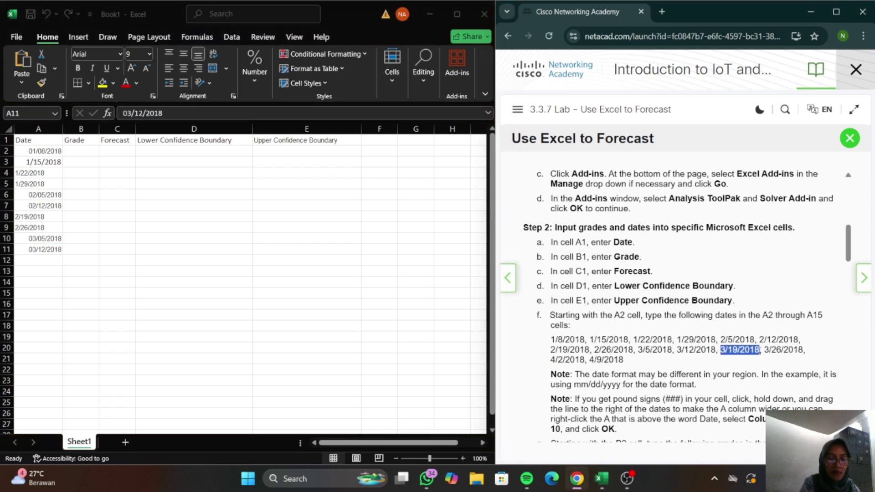
left_click(52, 261)
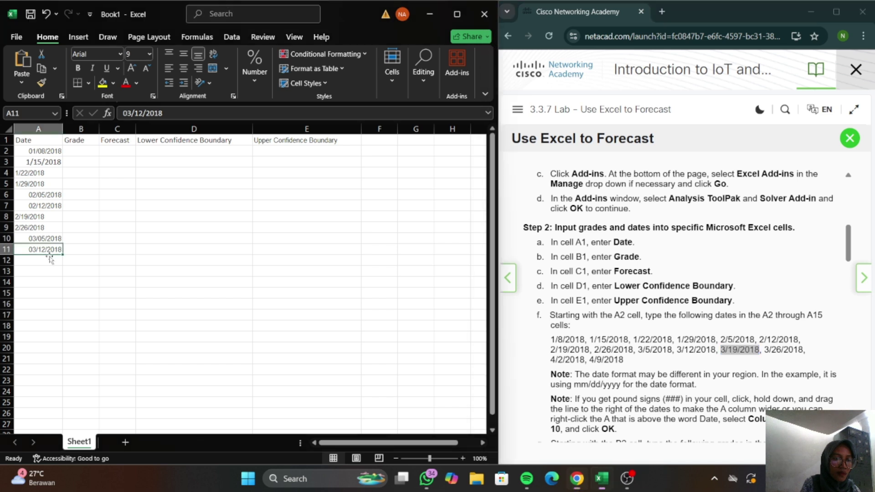
left_click(49, 262)
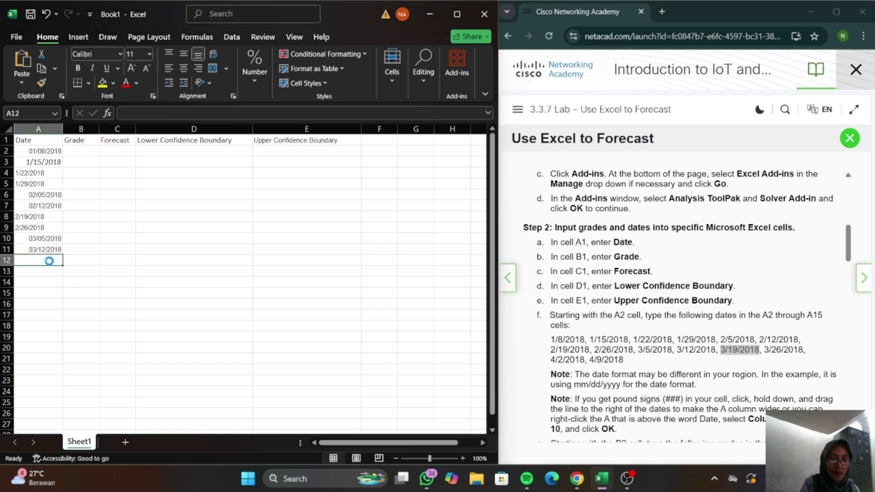
key("ctrl+v")
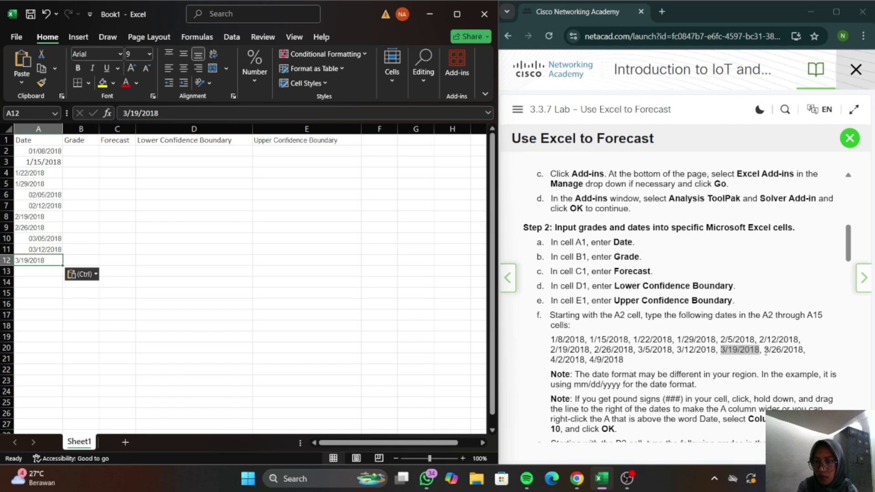
Copy the twelfth date, 3/26/2018, from the lab instructions into cell A13 and return to the instructions.
left_click_drag(765, 350, 803, 350)
key("ctrl+c")
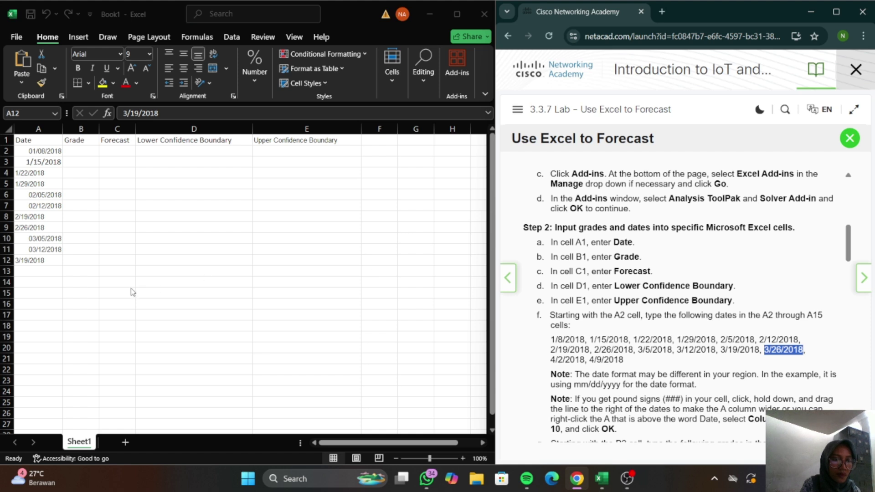
left_click(53, 265)
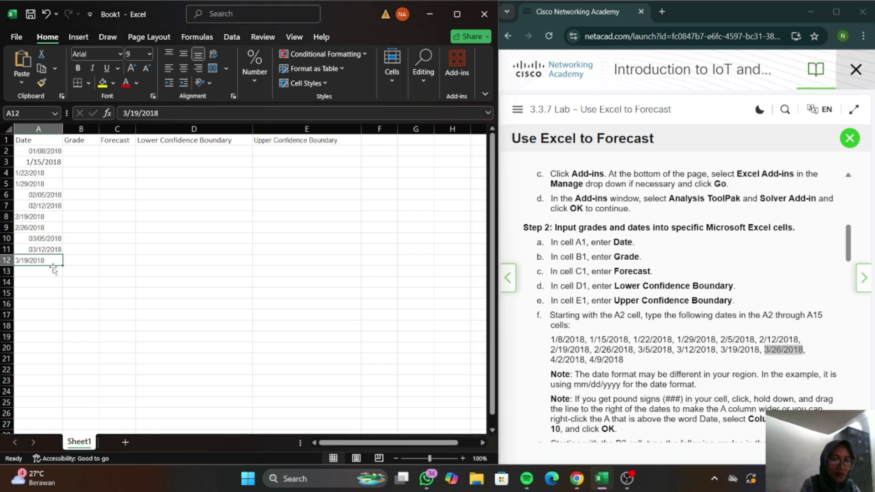
left_click(53, 270)
key("ctrl+v")
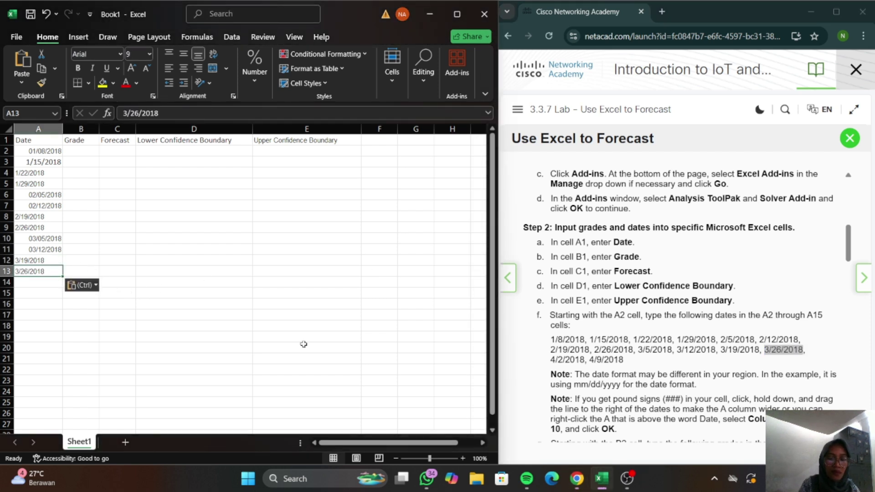
key("alt+Tab")
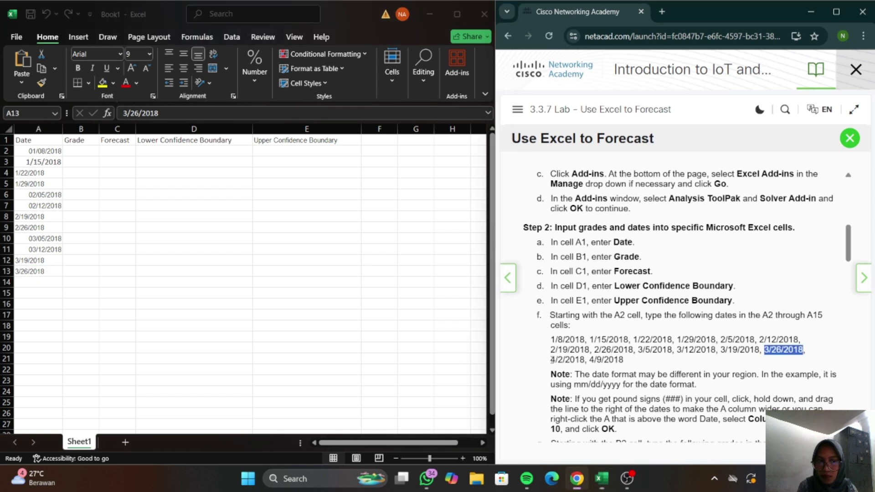
Copy the thirteenth date, 4/2/2018, from the lab instructions into cell A14.
left_click_drag(552, 361, 586, 360)
key("ctrl+c")
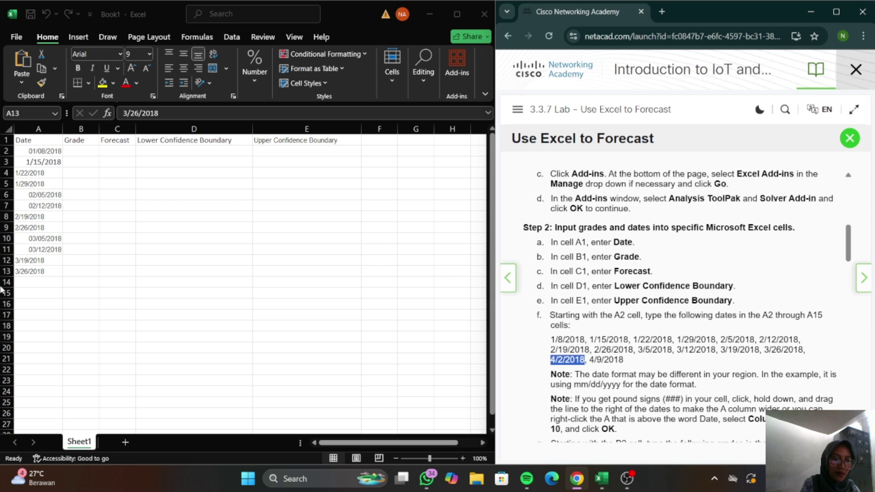
key("alt+Tab")
left_click(24, 285)
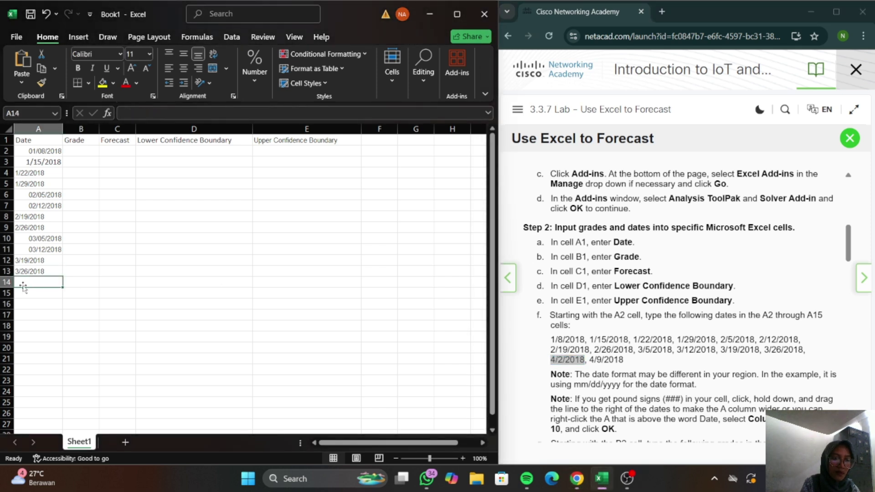
key("ctrl+v")
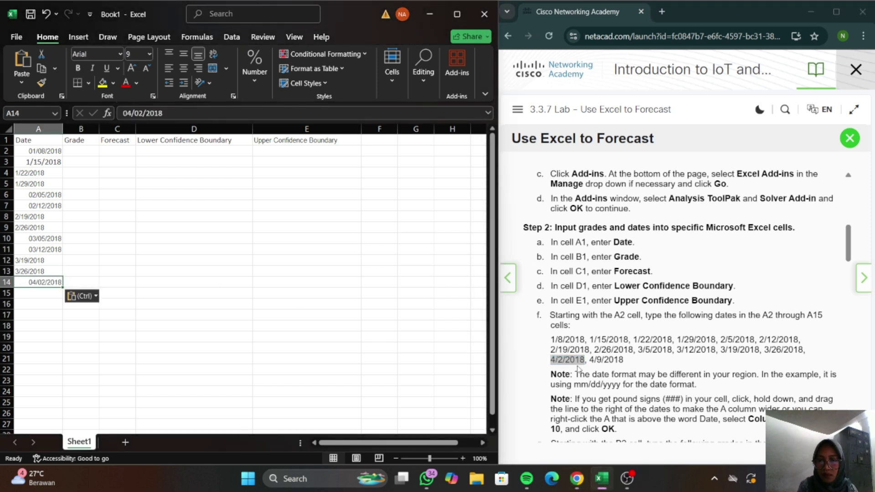
Copy the fourteenth date, 4/9/2018, from the lab instructions into cells A14 and A15.
left_click_drag(589, 360, 624, 360)
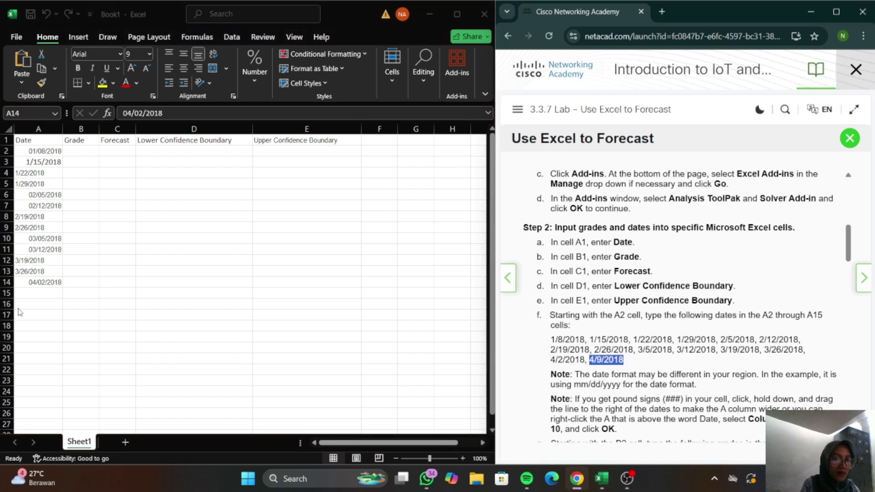
left_click(31, 292)
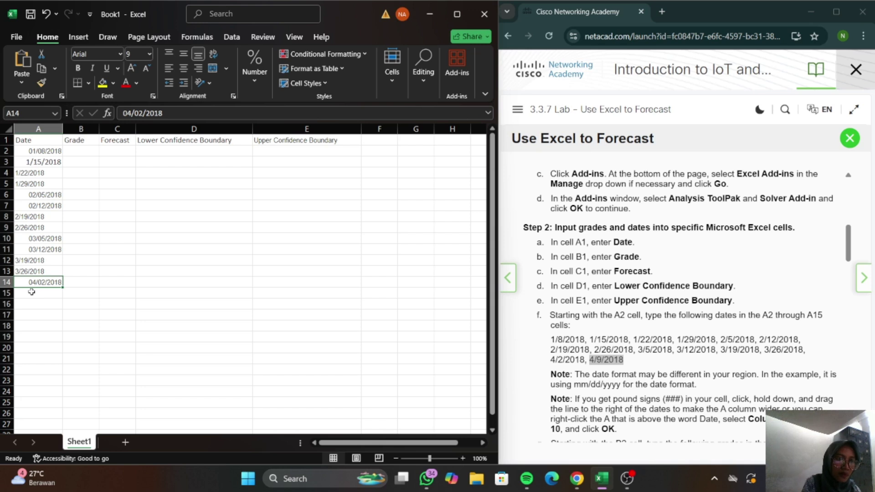
type("04/09/2018")
left_click(31, 291)
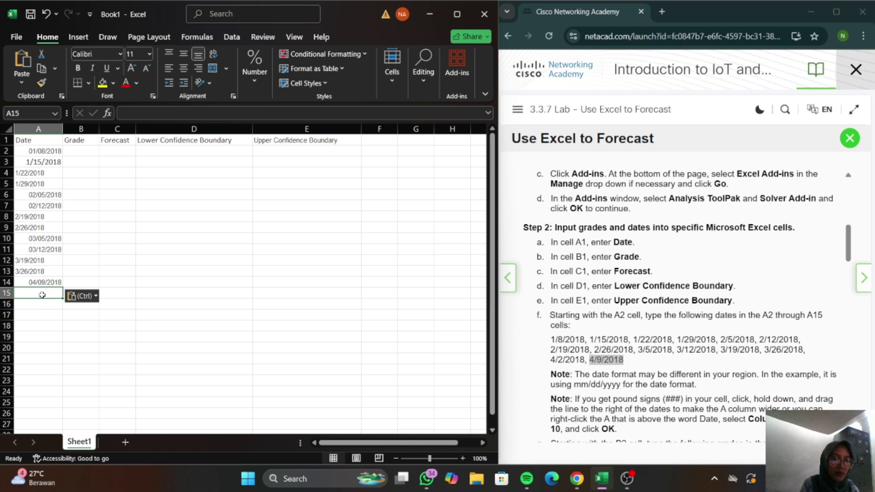
type("04/09/2018")
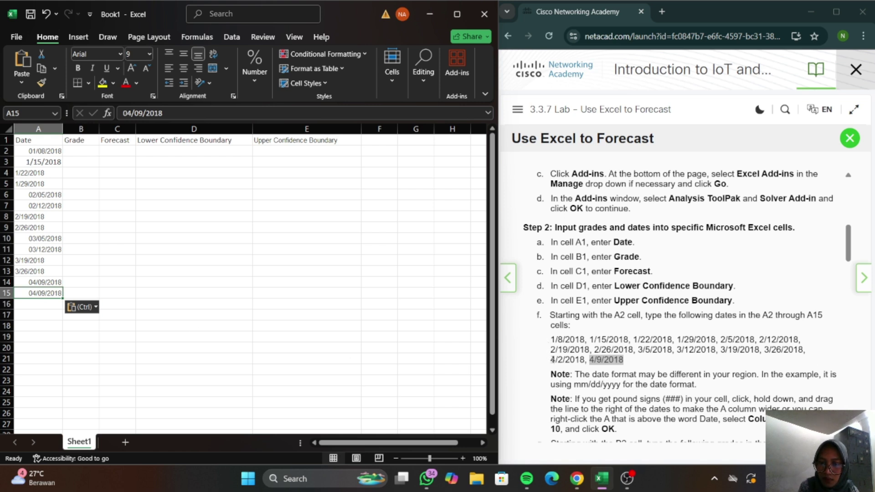
Replace the date in cell A14 with 4/2/2018 copied from the lab instructions.
left_click_drag(551, 360, 585, 360)
key("ctrl+c")
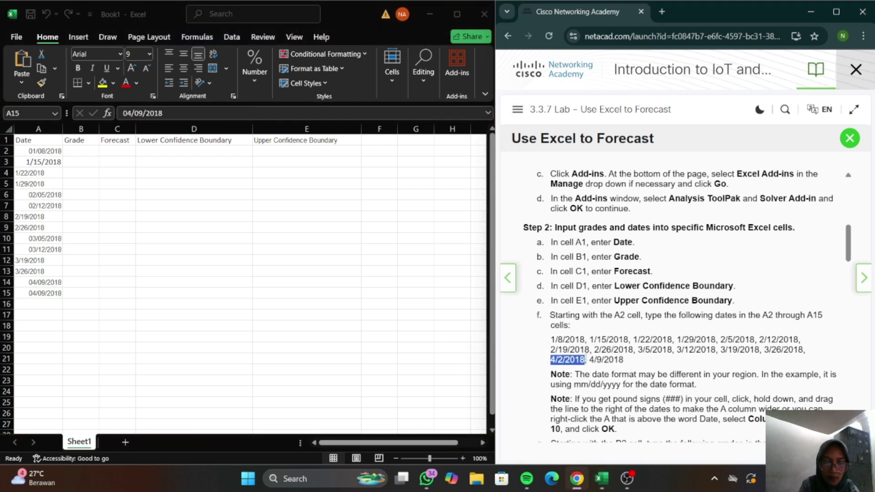
left_click(45, 280)
left_click(45, 280)
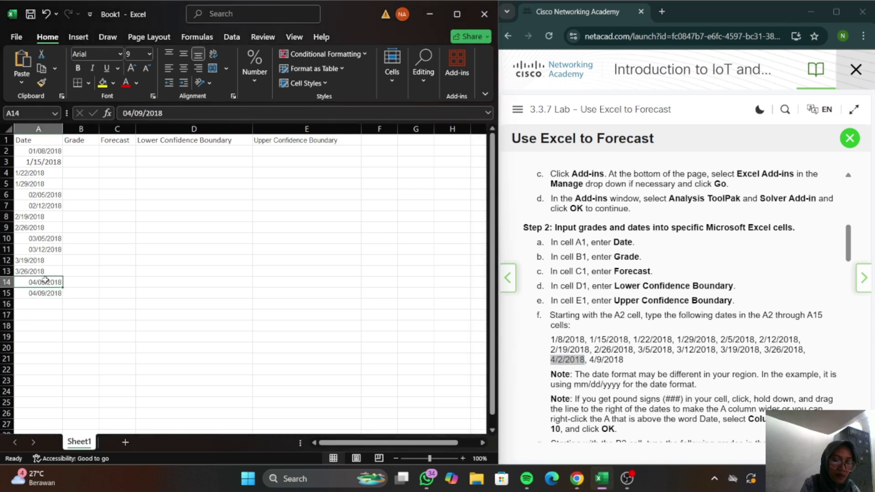
key("ctrl+v")
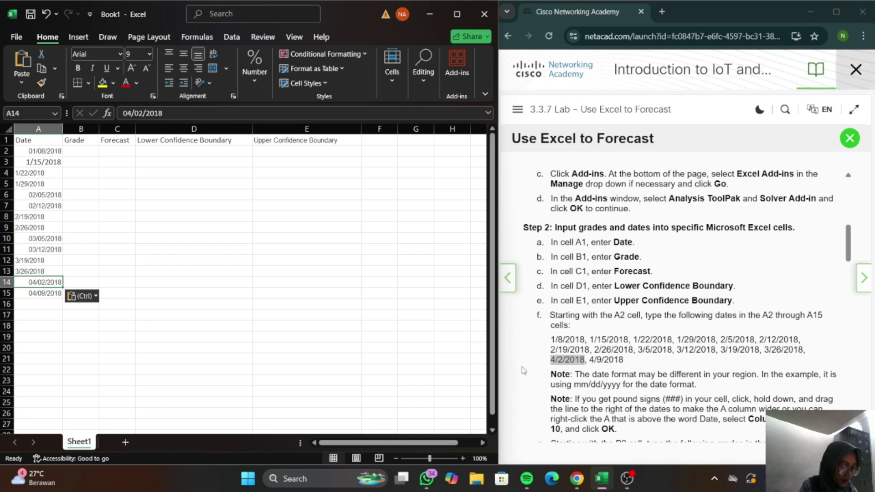
Enter the first five grades from the lab instructions, 100, 90, 75, 80 and 50, in cells B2 through B6.
scroll(523, 370, "down", 3)
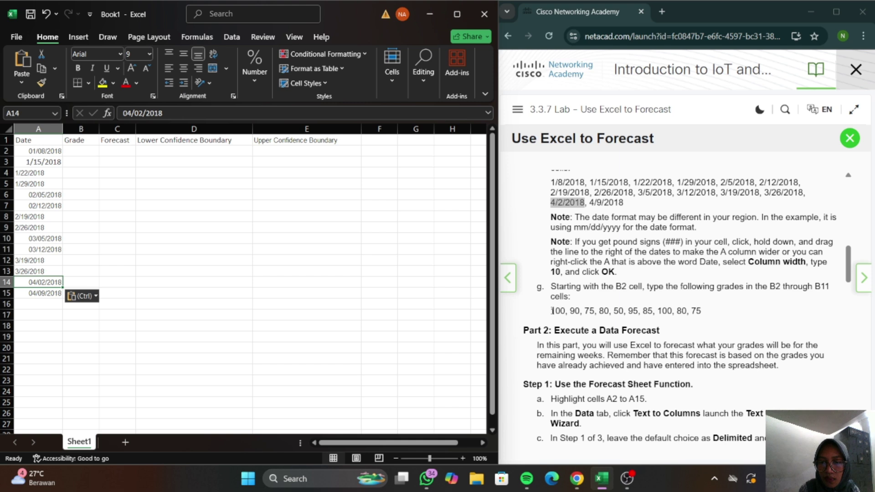
left_click(84, 150)
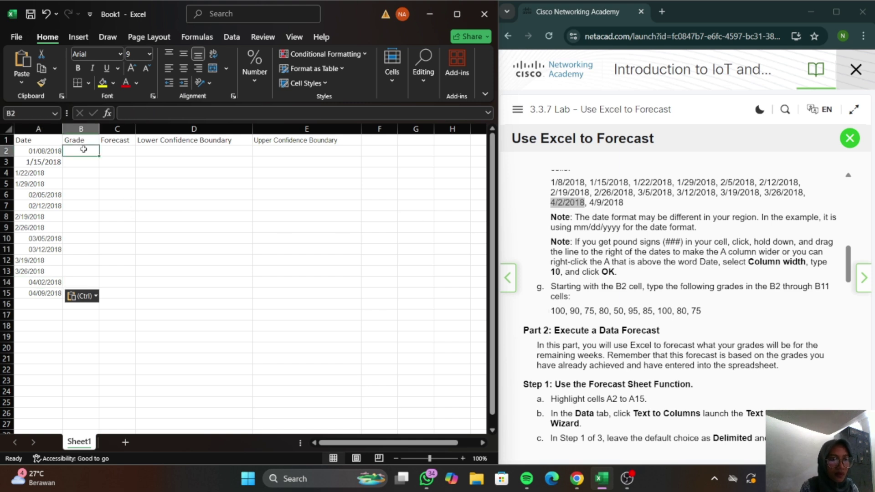
type("100")
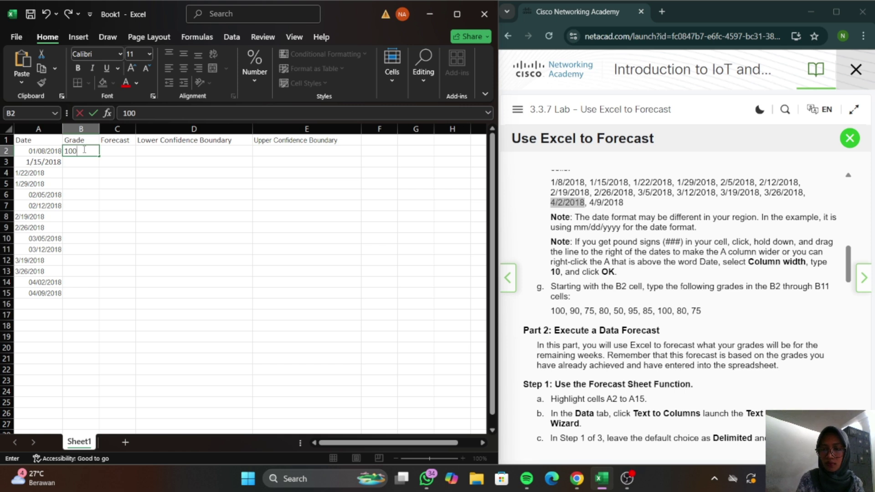
key("Return")
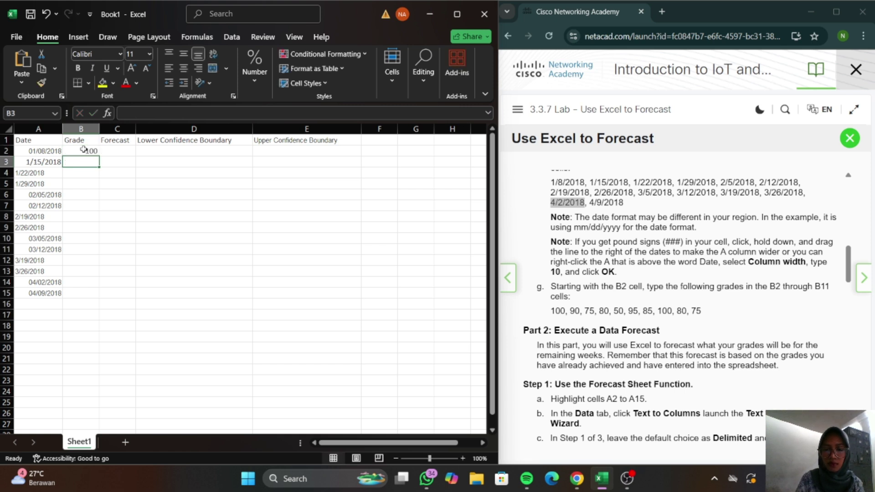
type("90")
key("Return")
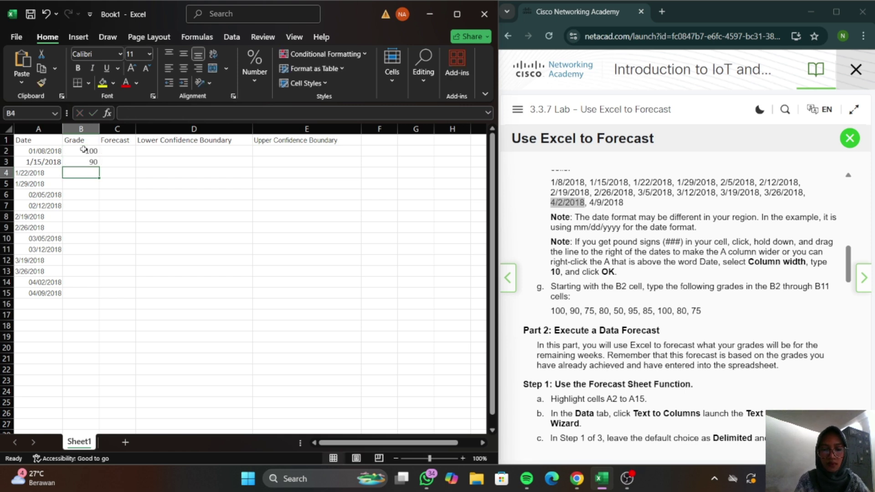
type("75")
key("Return")
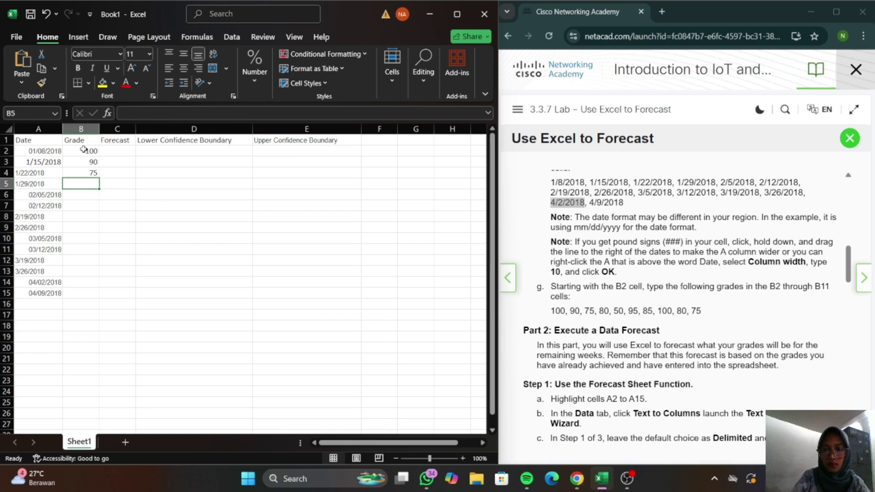
type("80")
key("Return")
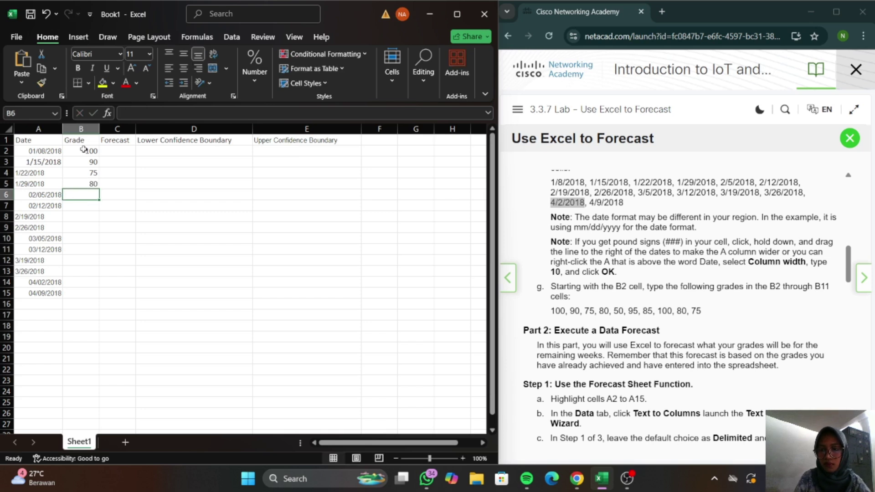
type("50")
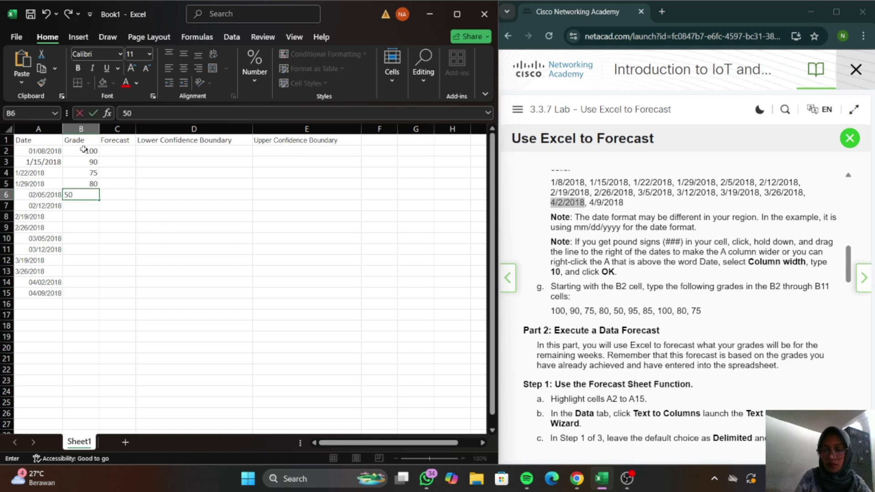
key("Return")
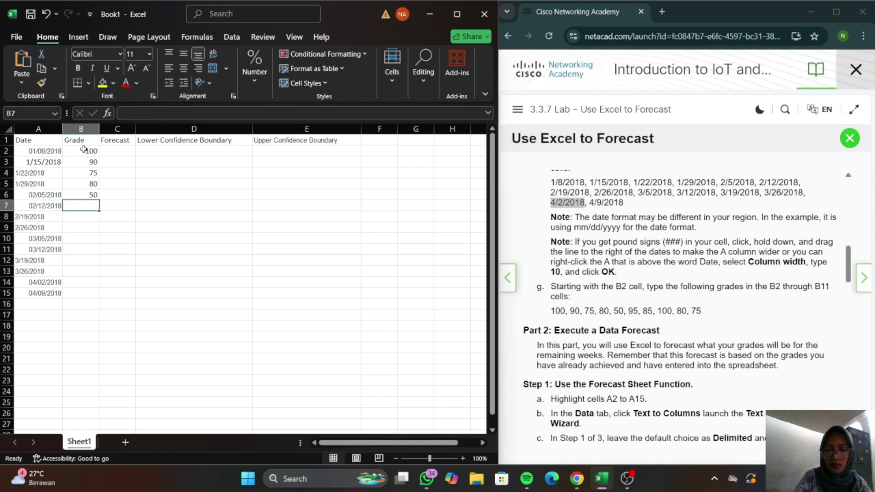
Enter the remaining five grades, 95, 85, 100, 80 and 75, in cells B7 through B11.
type("95")
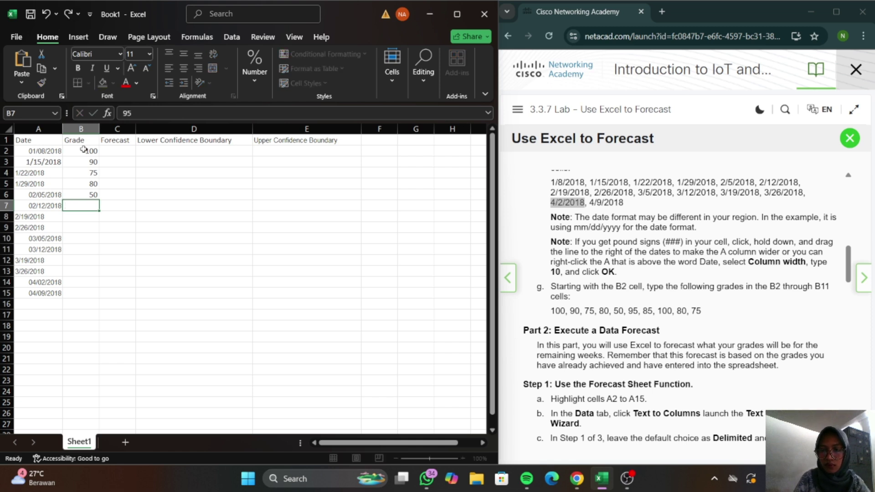
key("Return")
type("85")
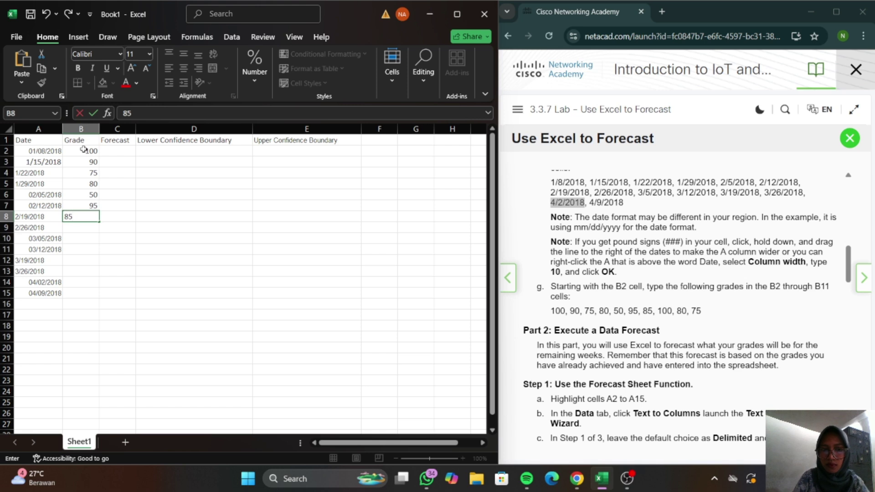
key("Return")
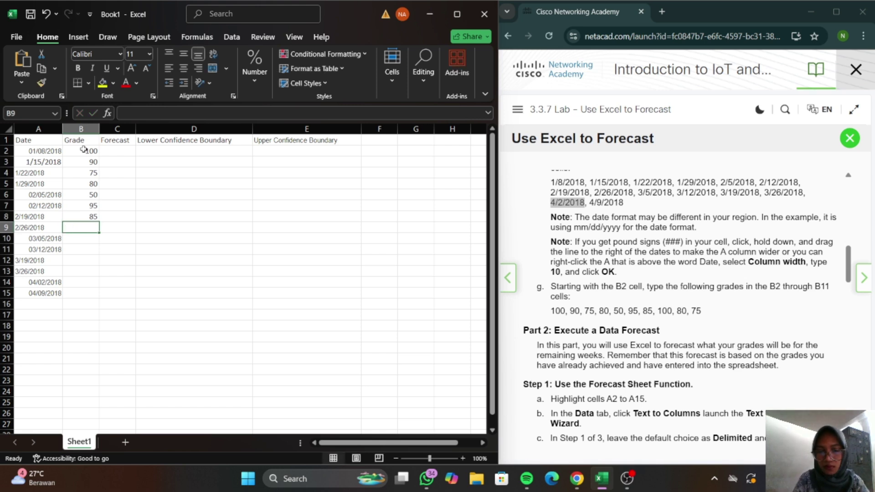
type("100")
key("Return")
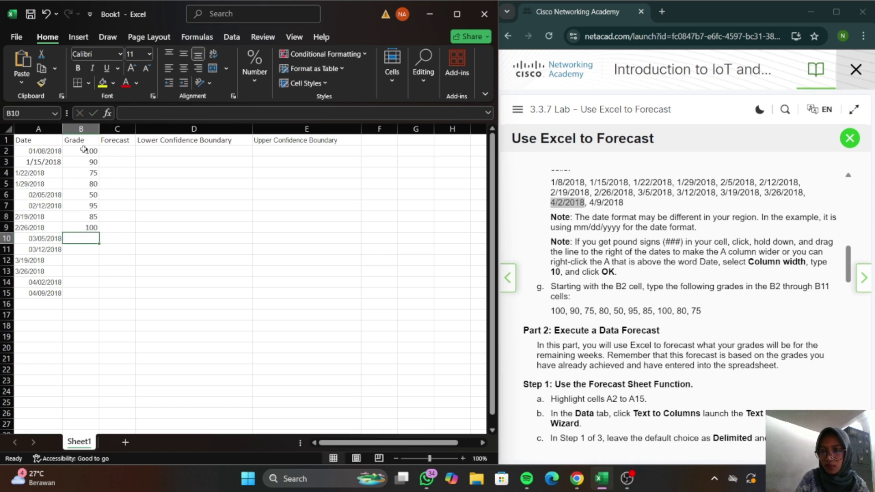
type("80")
key("Return")
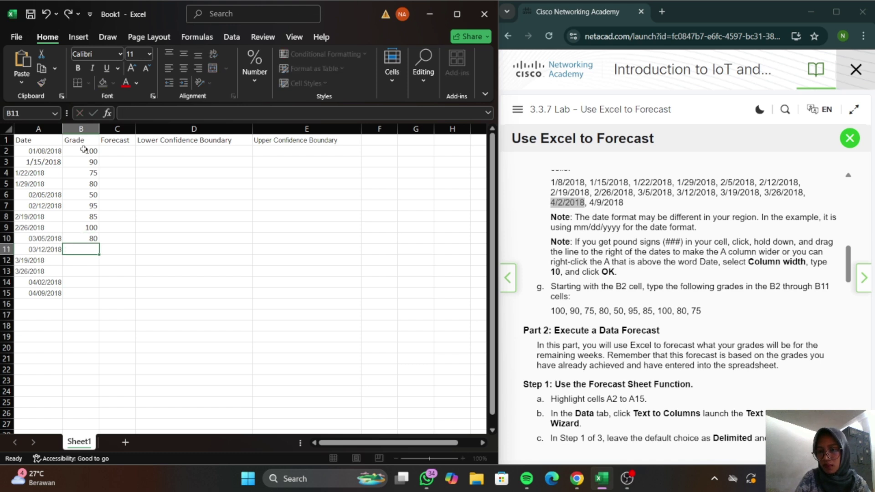
type("75")
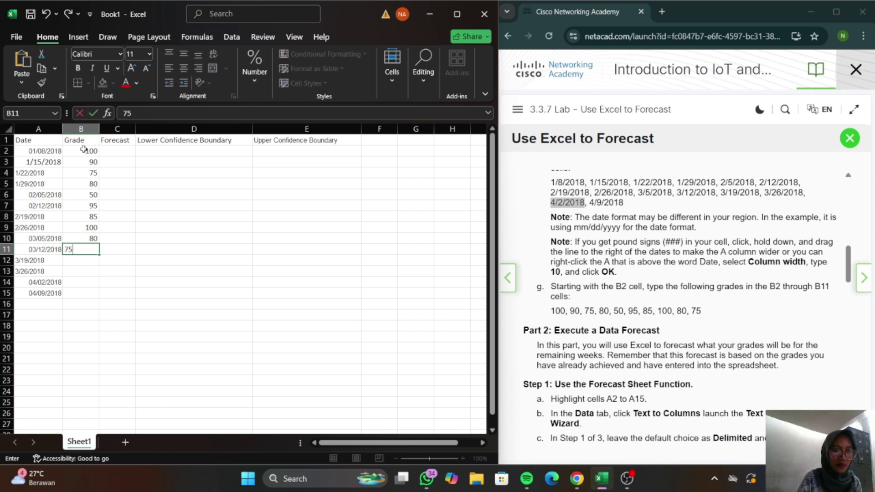
key("Return")
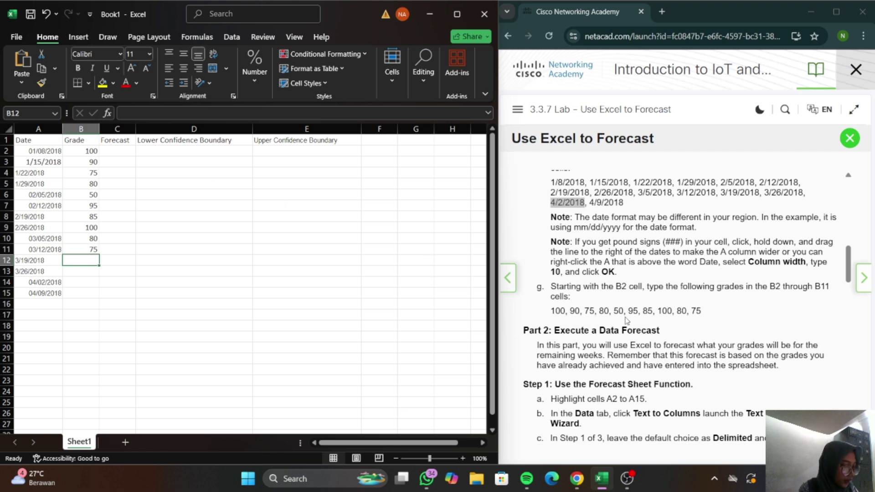
Start Text to Columns on the dates in A2:A15, keeping the Delimited data type and the Tab delimiter.
scroll(627, 320, "down", 3)
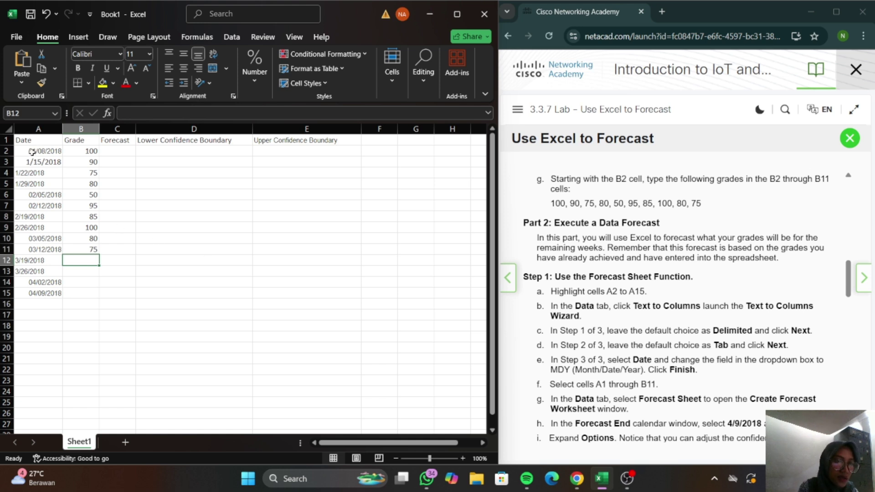
left_click_drag(21, 150, 50, 293)
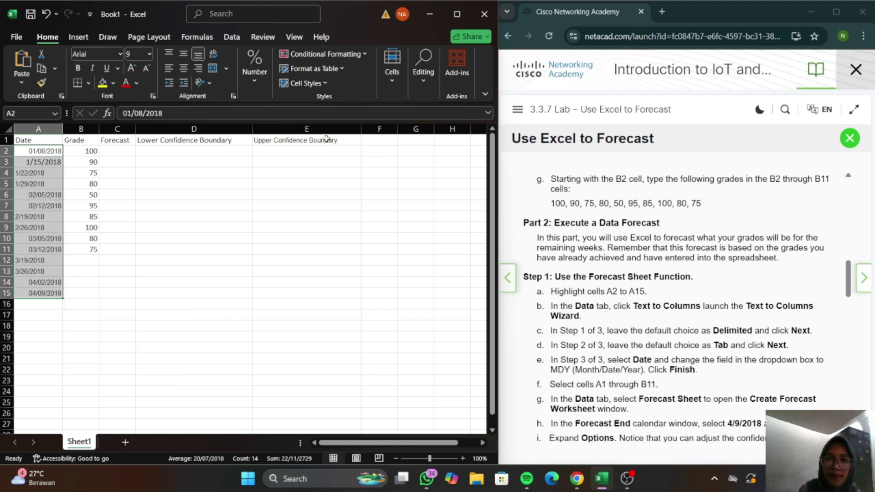
left_click(232, 37)
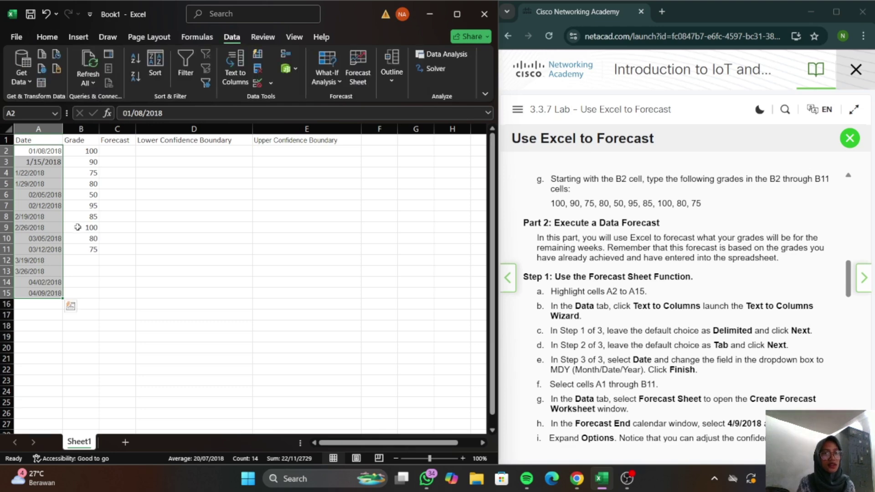
left_click(229, 71)
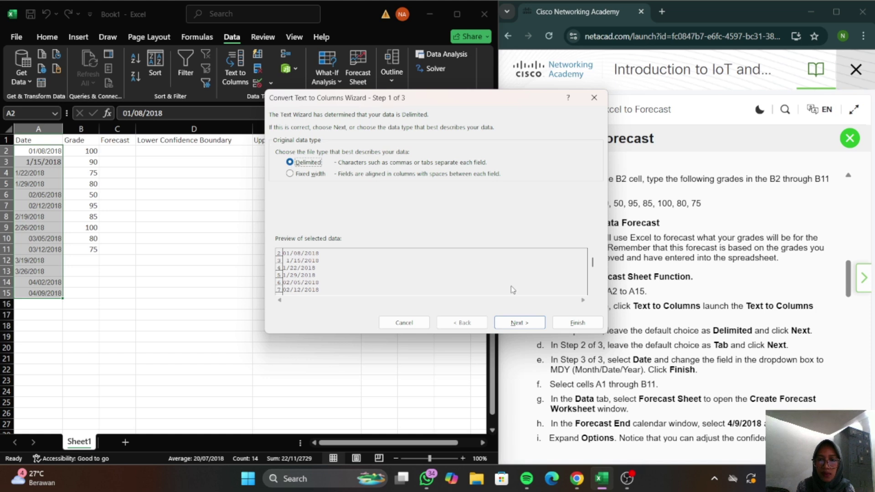
left_click(519, 323)
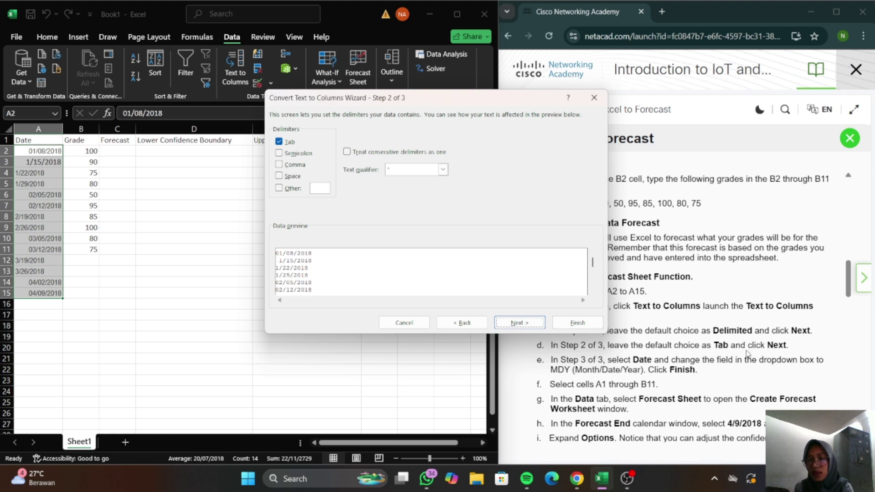
left_click(512, 323)
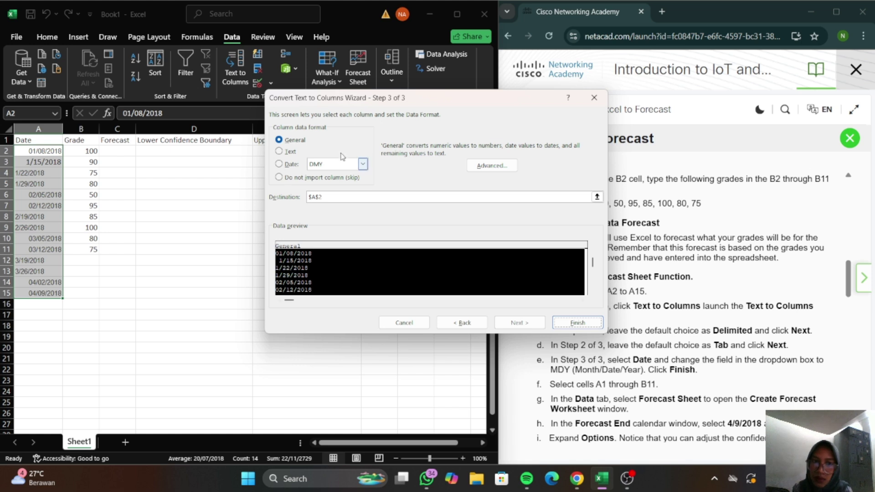
Set the column data format to Date in MDY order and finish converting the dates in A2:A15.
left_click(289, 165)
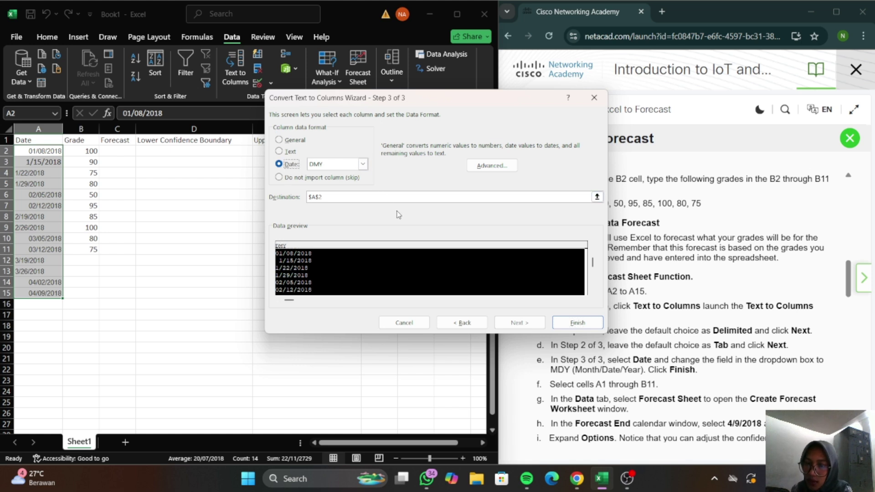
left_click(363, 164)
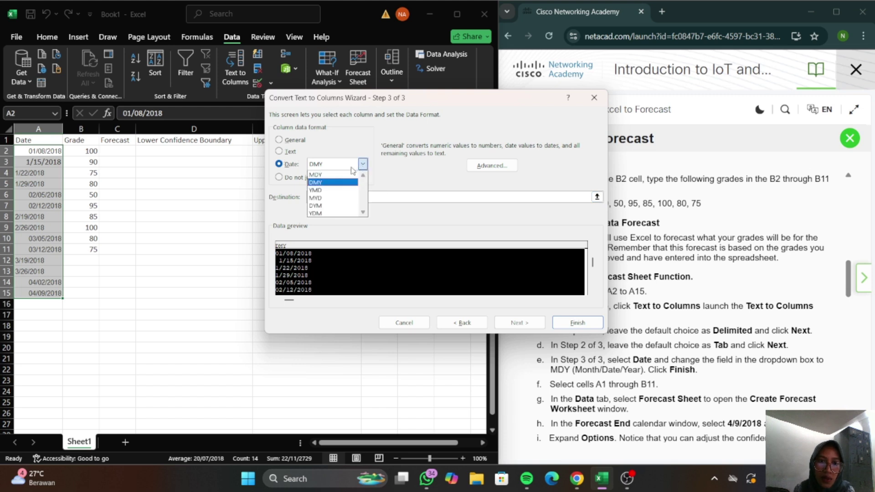
left_click(346, 174)
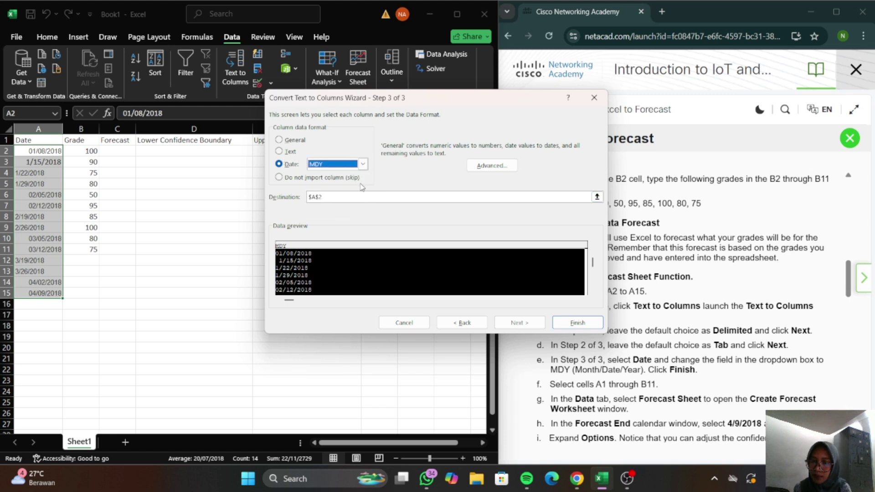
left_click(560, 323)
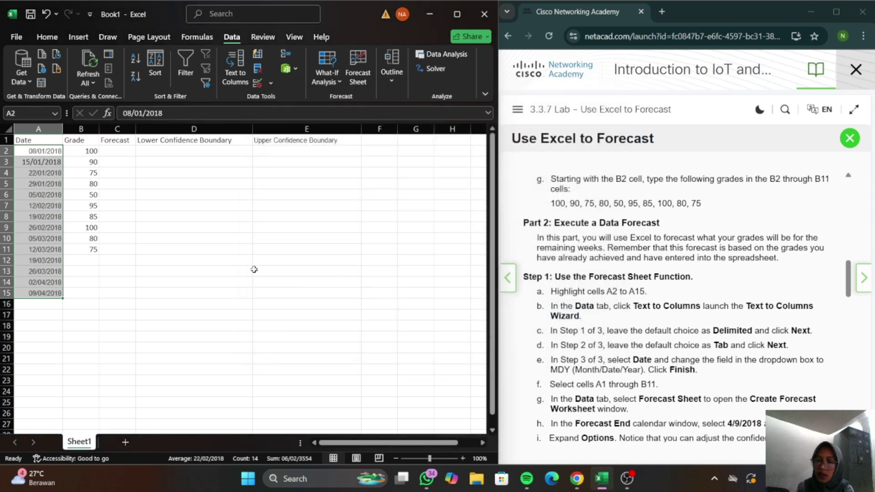
Select the dates and grades in A2:B11 and start a Forecast Sheet from them.
scroll(566, 360, "down", 2)
scroll(566, 360, "down", 2)
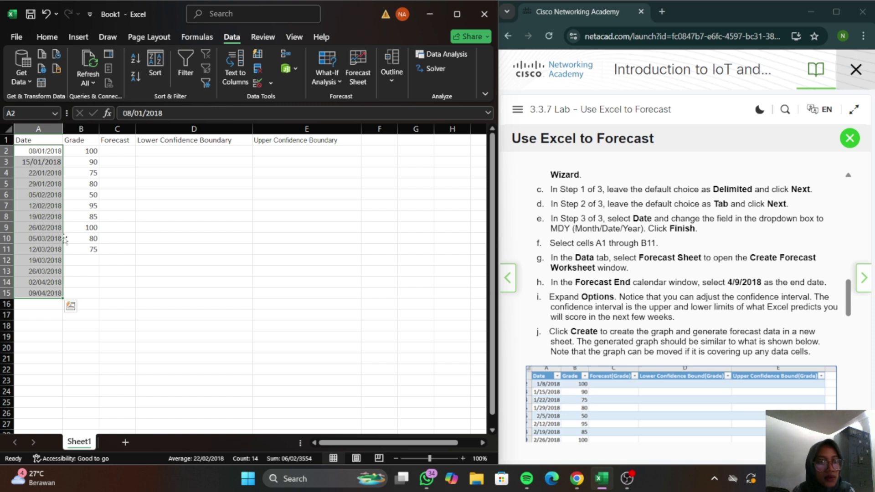
left_click(78, 251)
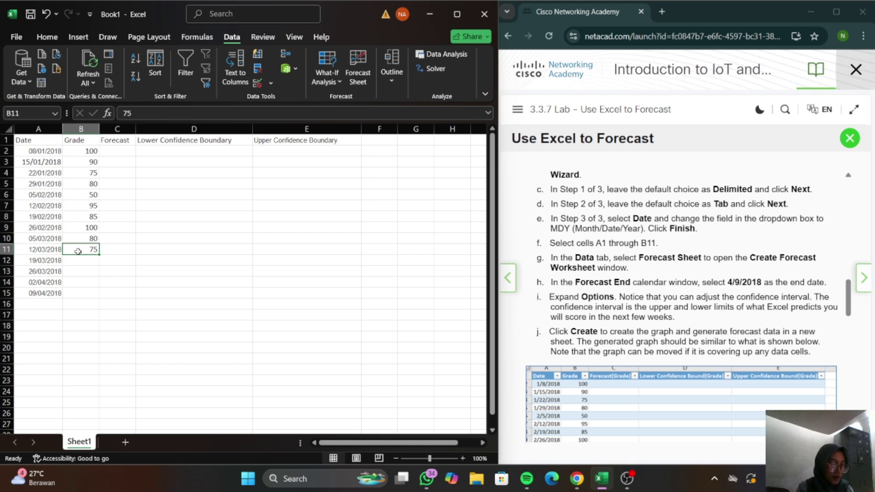
left_click_drag(37, 250, 91, 251)
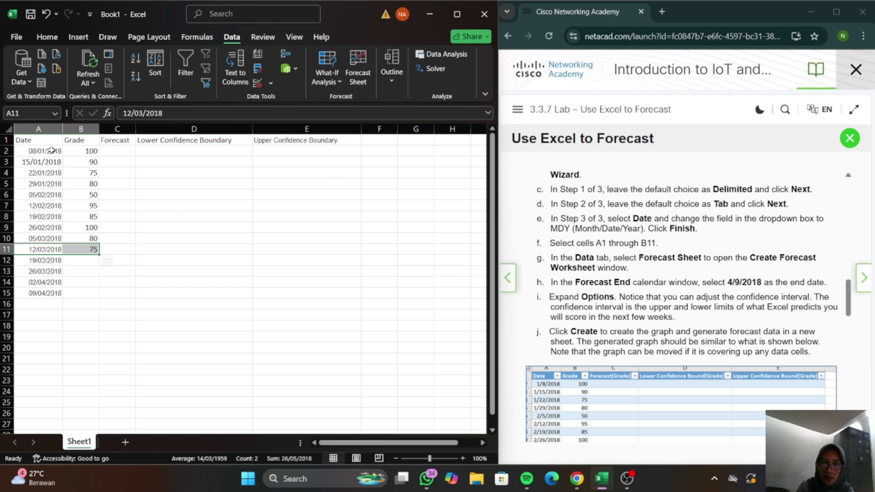
left_click_drag(51, 150, 93, 248)
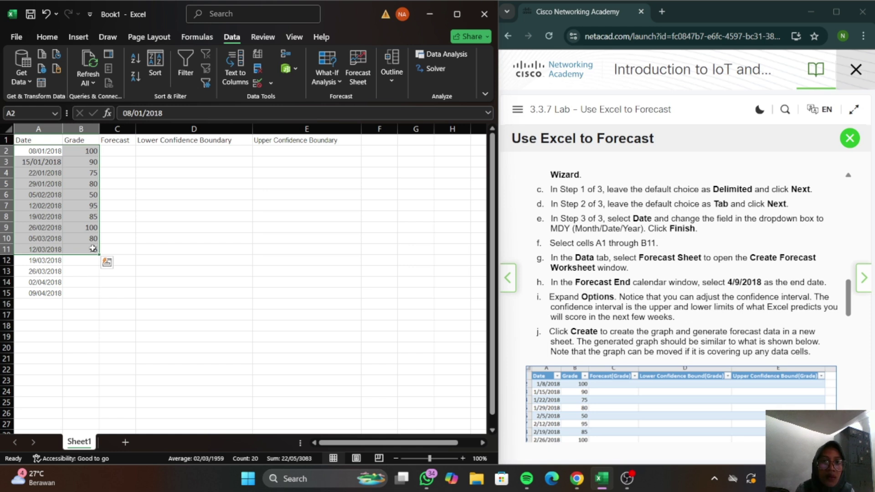
left_click(358, 76)
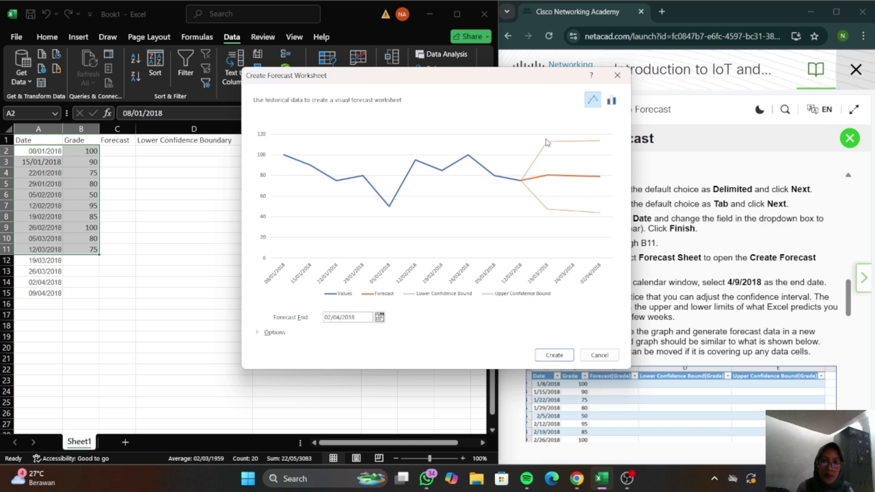
Set the forecast end date to 09/04/2018 and create the forecast worksheet with its line chart.
left_click_drag(522, 81, 381, 79)
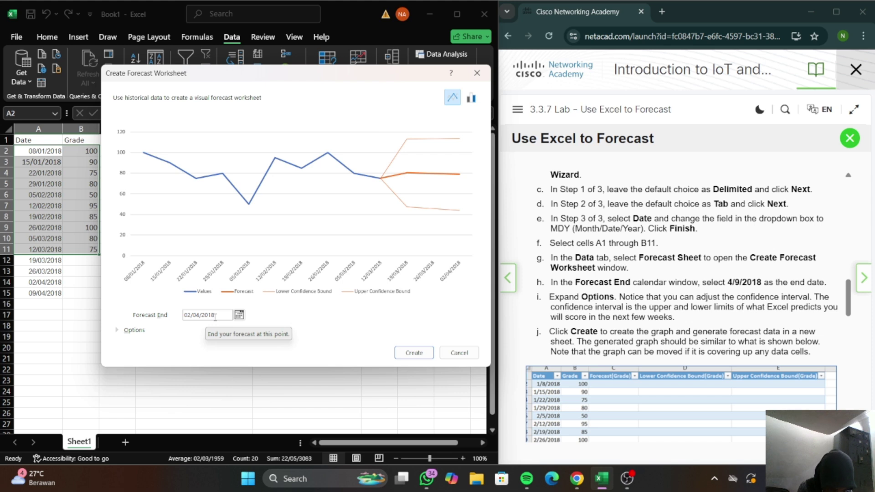
left_click(240, 315)
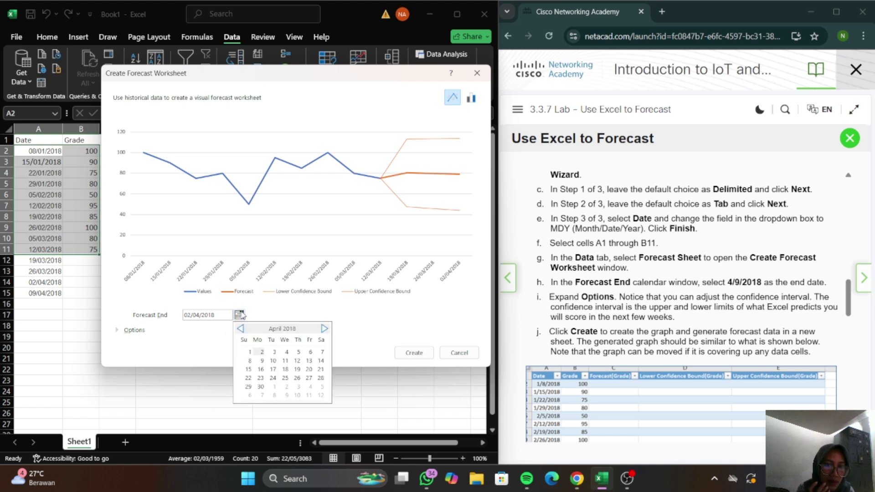
left_click(262, 361)
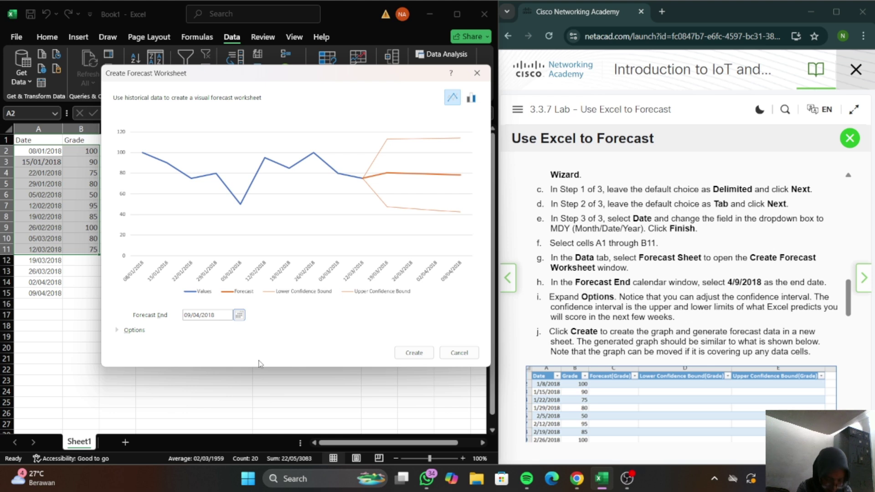
left_click(404, 355)
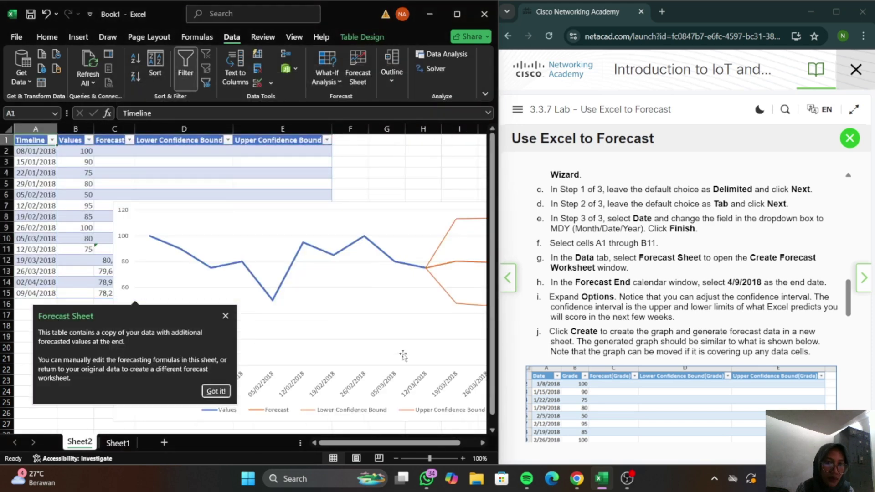
Move the forecast chart below the data table, starting at row 16, so it covers no data cells.
left_click(371, 248)
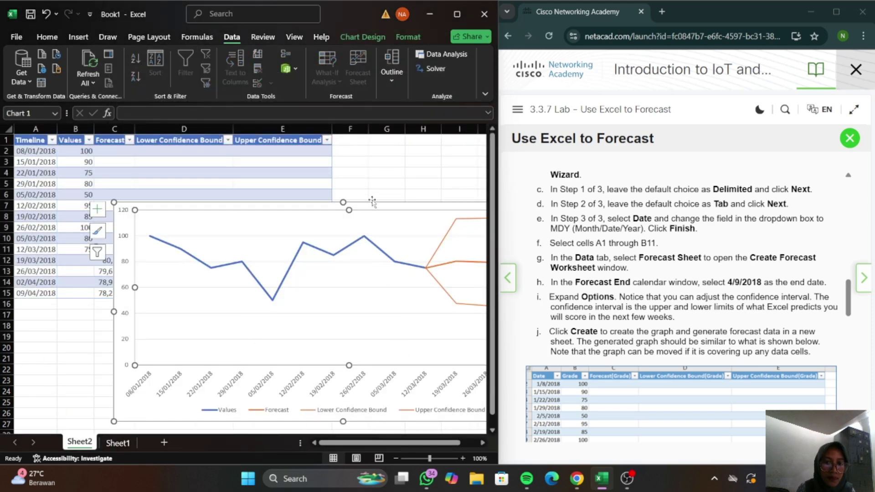
mouse_move(387, 256)
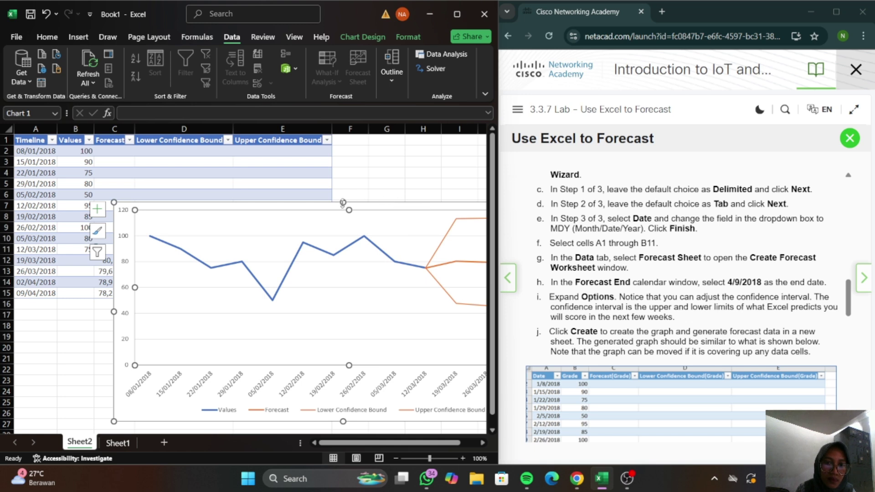
left_click_drag(342, 202, 237, 300)
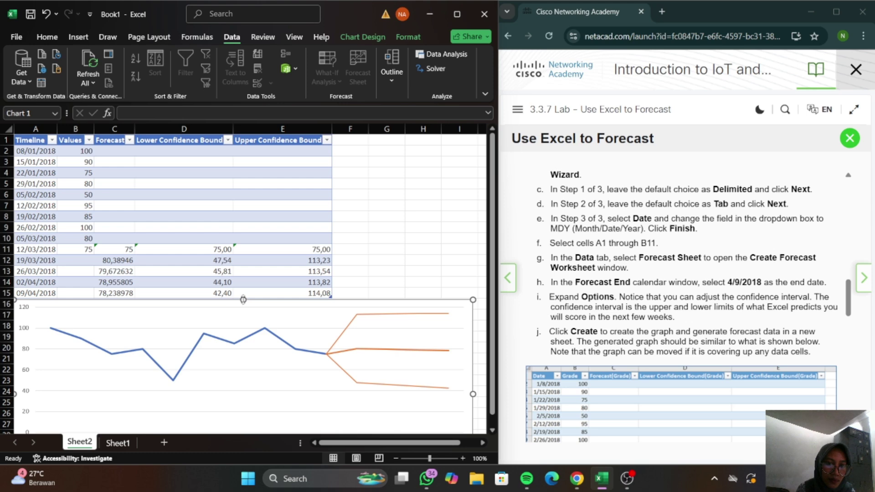
scroll(389, 261, "down", 1)
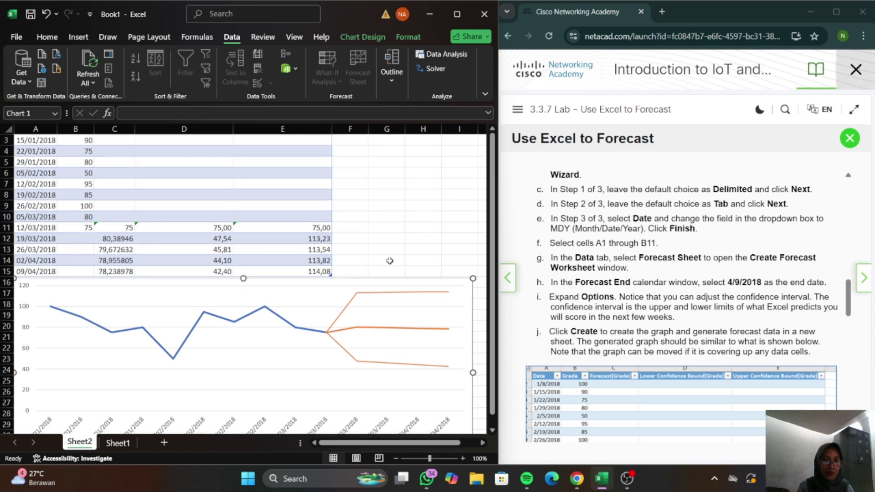
scroll(389, 260, "down", 2)
scroll(390, 260, "up", 3)
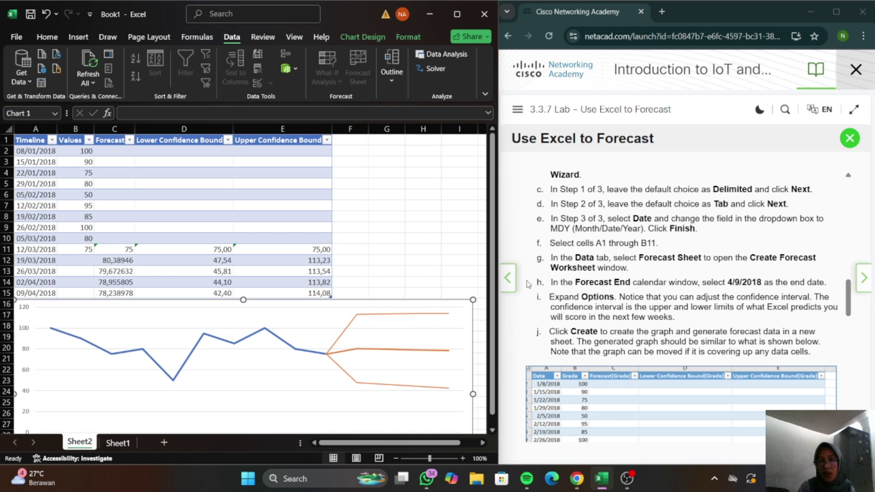
Look up the April 2nd forecast in C14 and enter 78,95 as the answer to the lab's predicted score question.
scroll(589, 318, "down", 4)
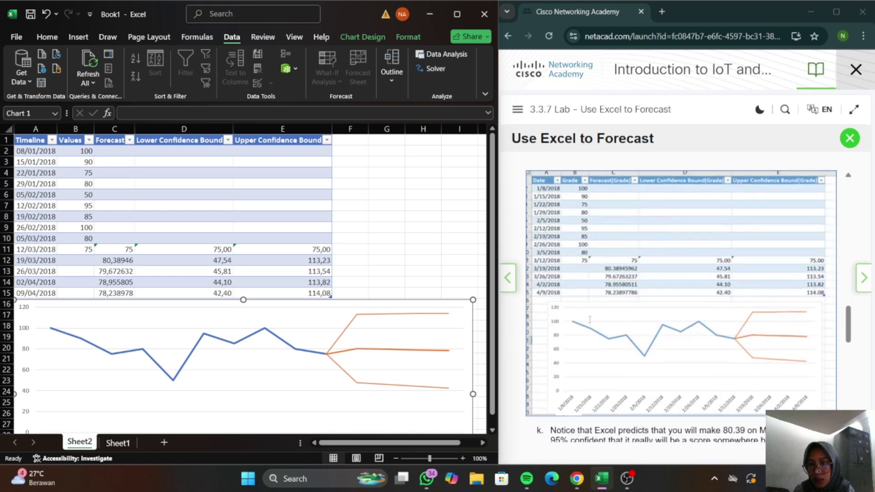
scroll(590, 319, "down", 3)
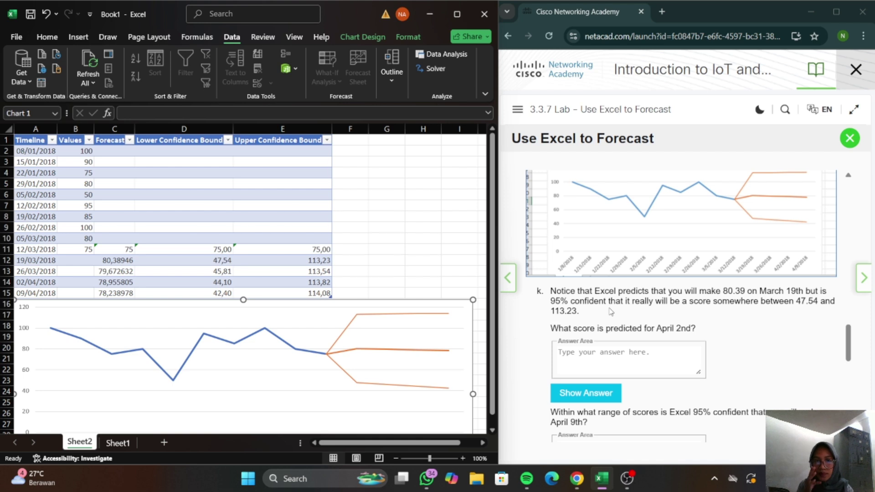
scroll(611, 312, "down", 3)
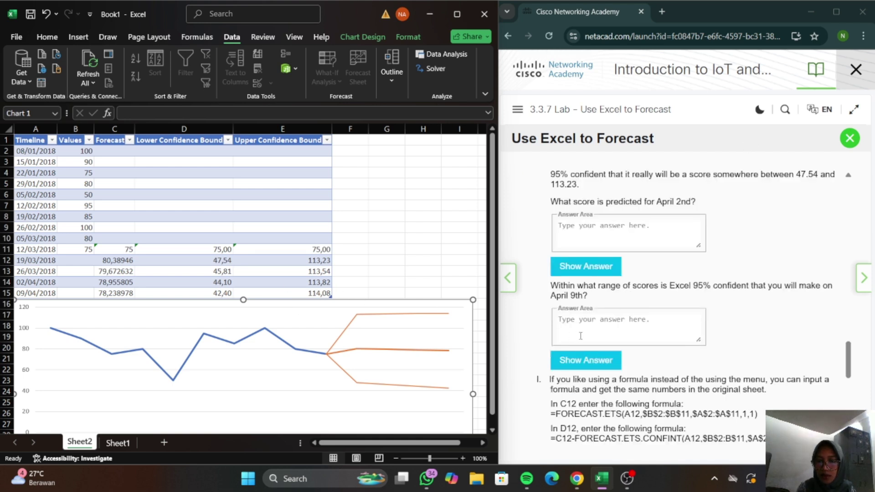
scroll(692, 305, "down", 1)
scroll(692, 306, "up", 2)
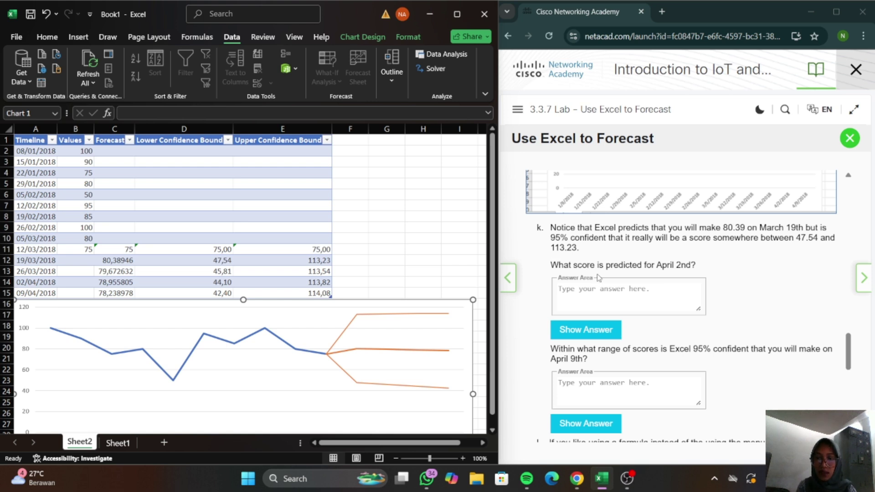
left_click(100, 284)
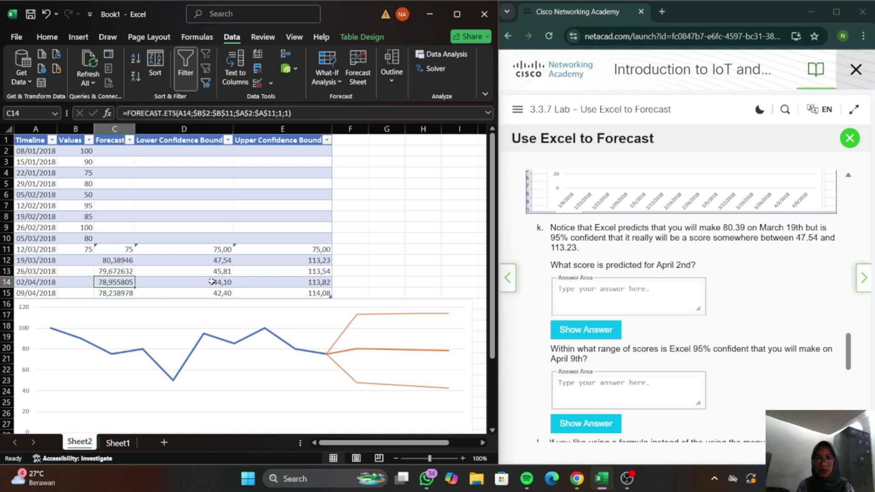
left_click(581, 294)
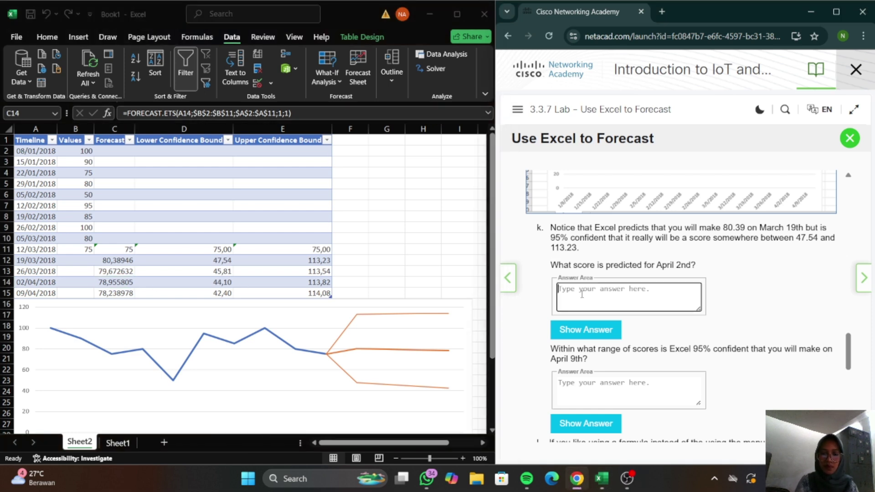
type("78,")
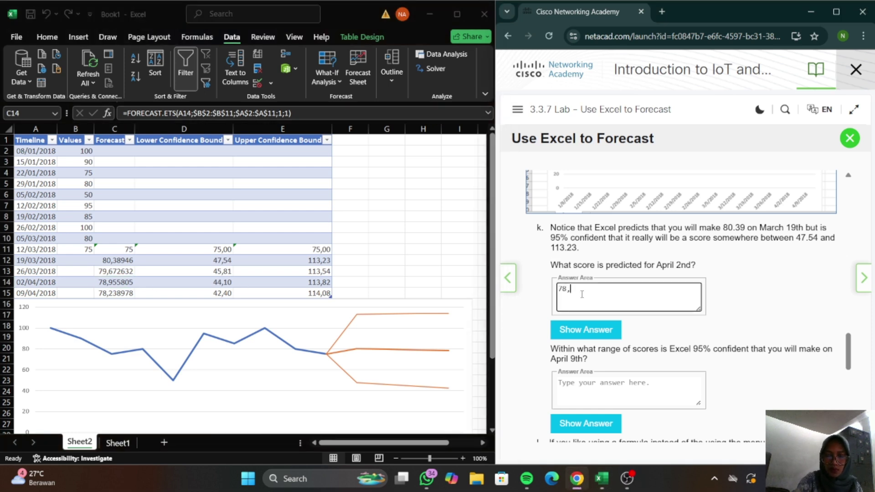
type("95")
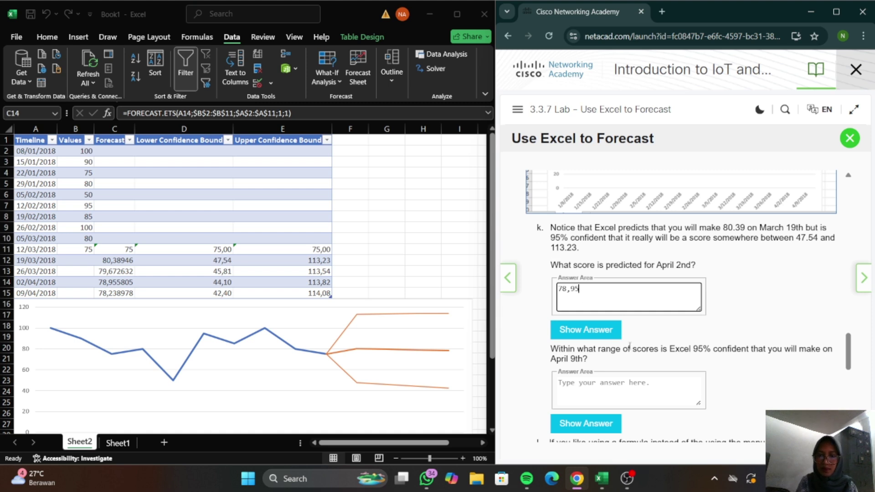
Look up the April 9th confidence bounds in D15 and E15 and enter 42,40-114,08 as the lab's score range answer.
scroll(630, 348, "down", 1)
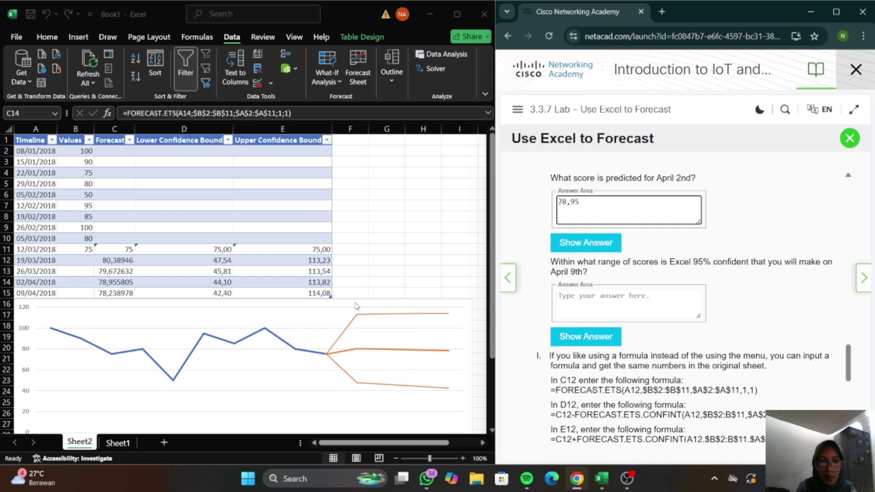
left_click(28, 292)
left_click(29, 292)
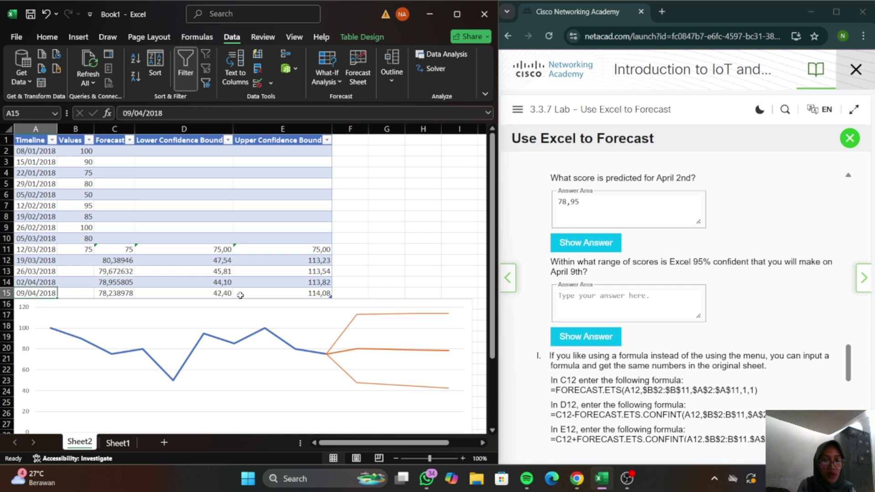
left_click(219, 294)
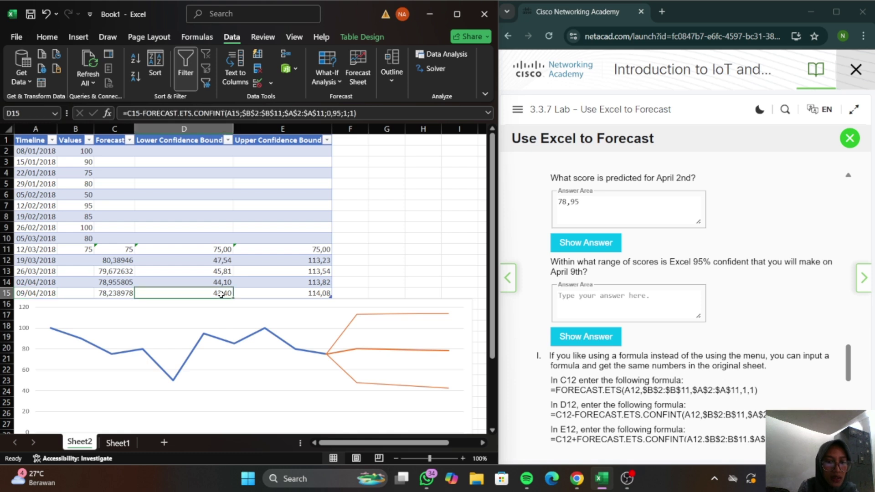
left_click(320, 295)
mouse_move(343, 339)
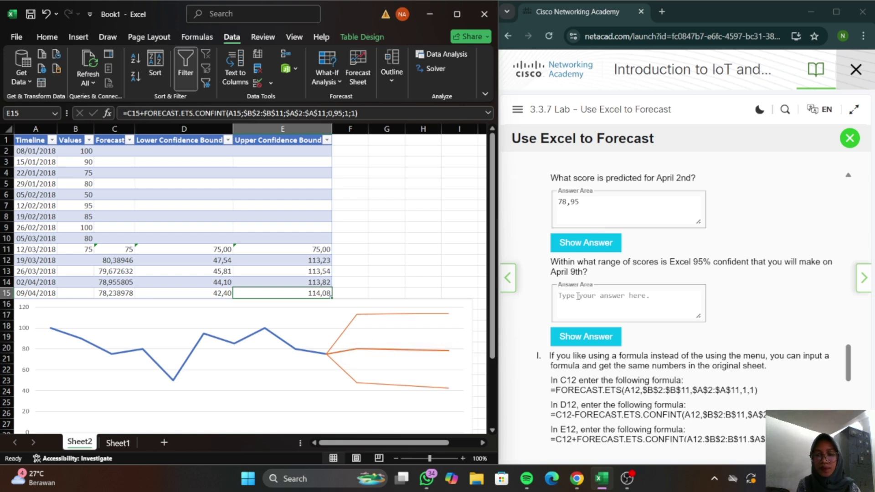
left_click(578, 296)
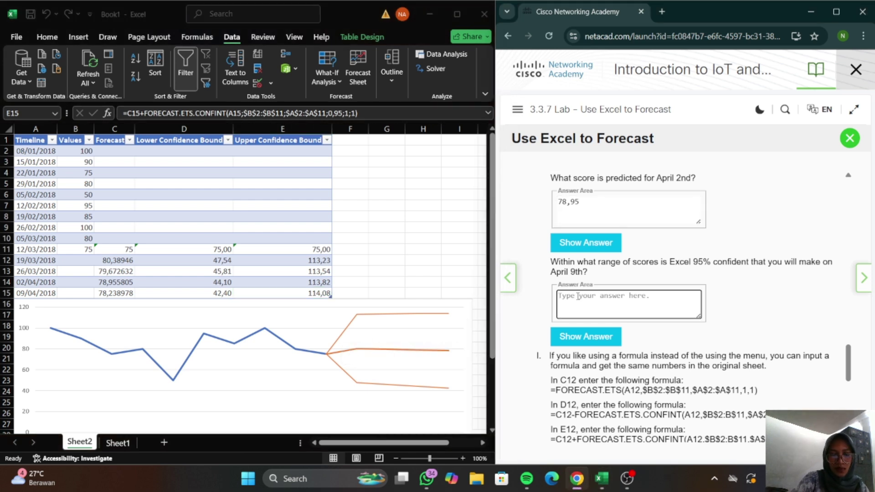
type("42")
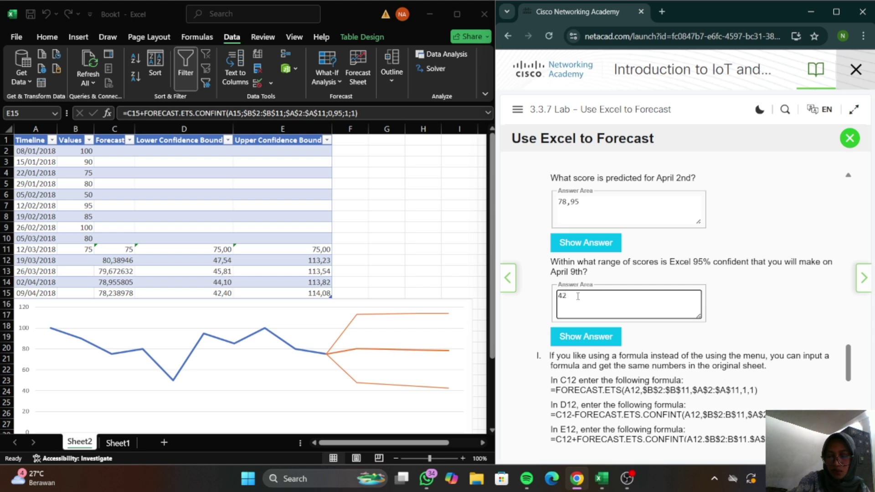
type(",46")
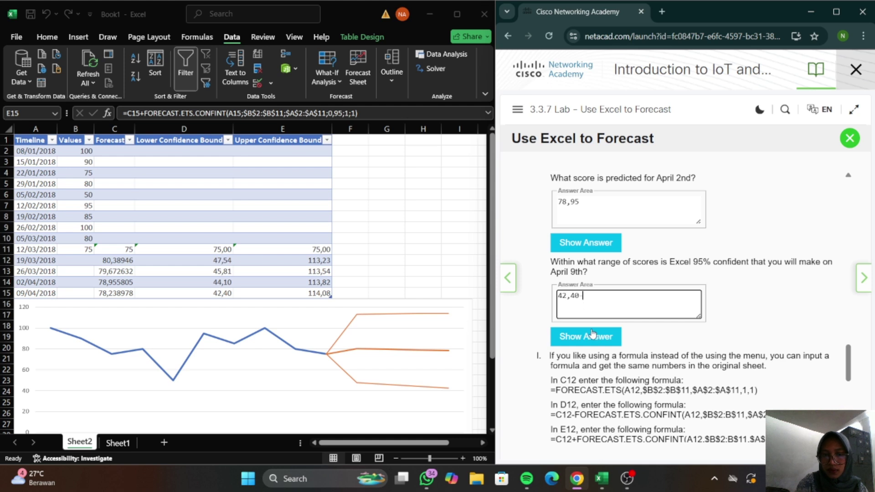
type(" 114")
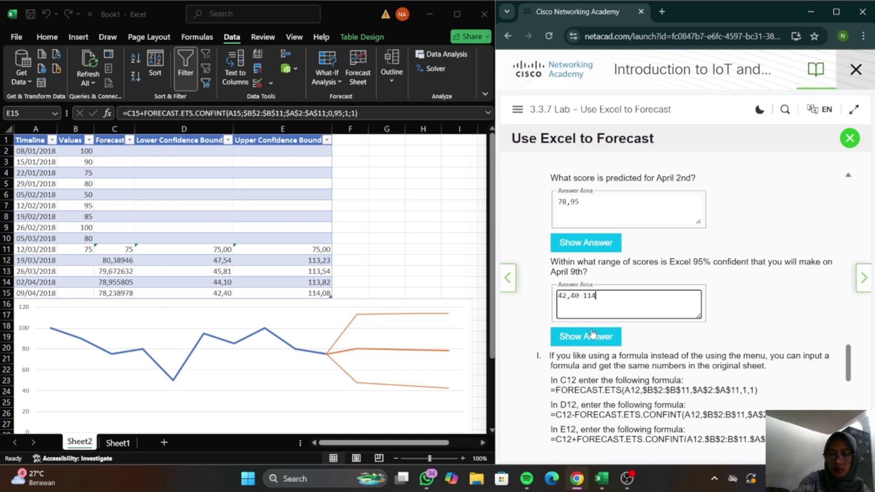
type(",08")
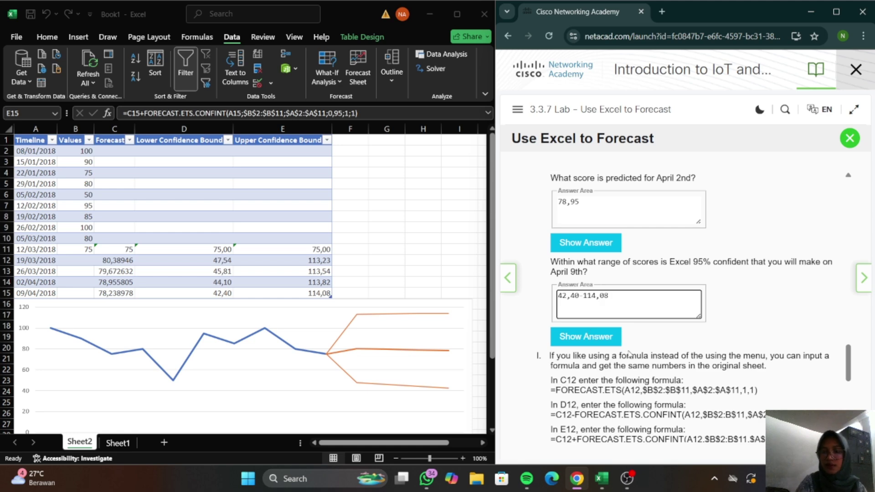
Read the lab's formula alternative, the Step 2 instructions for modifying the data, and the remaining questions.
scroll(631, 346, "down", 2)
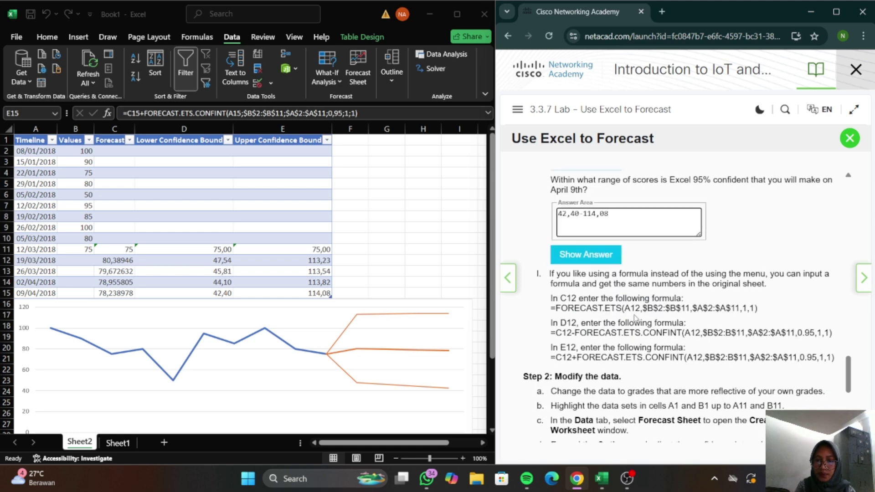
scroll(635, 318, "down", 8)
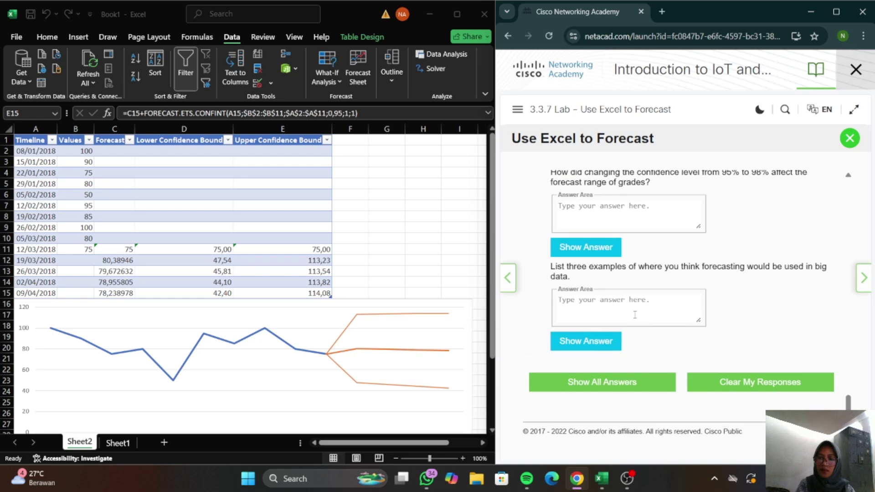
scroll(635, 315, "up", 7)
scroll(635, 315, "down", 2)
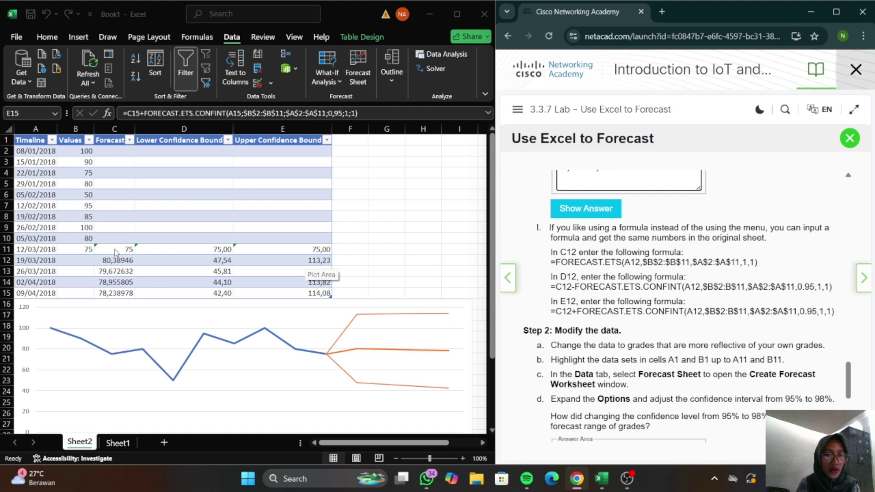
key("alt+Tab")
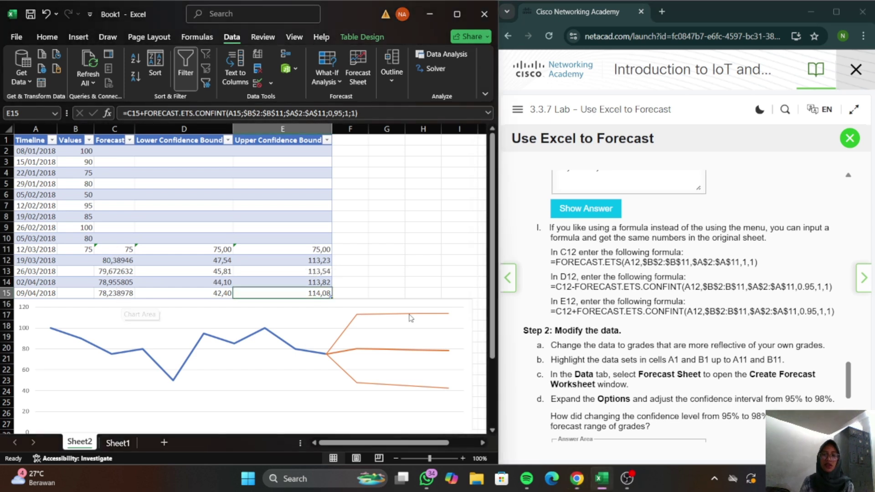
scroll(601, 348, "down", 3)
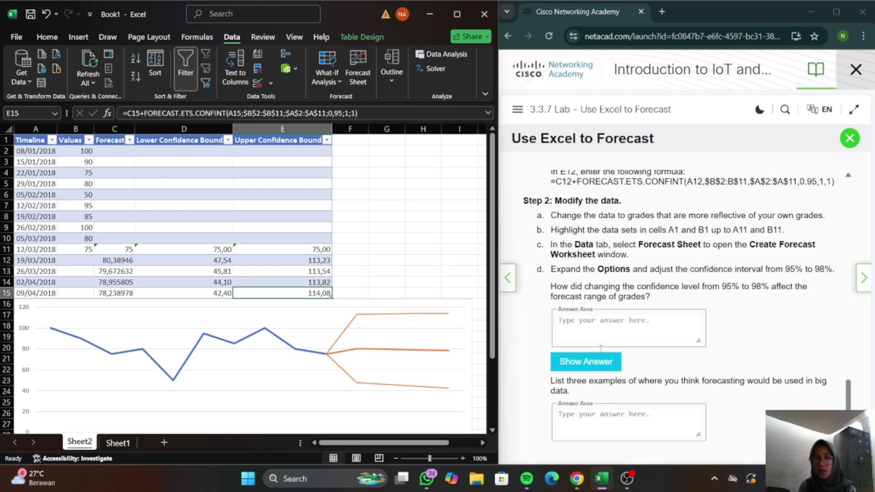
scroll(600, 348, "down", 1)
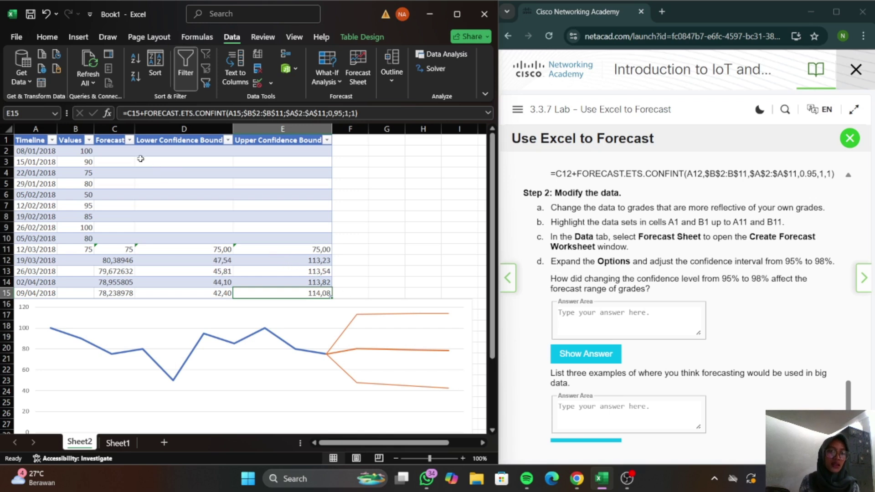
Change the grades in the Values column to 90 in B2 and 70 in B5.
left_click(88, 151)
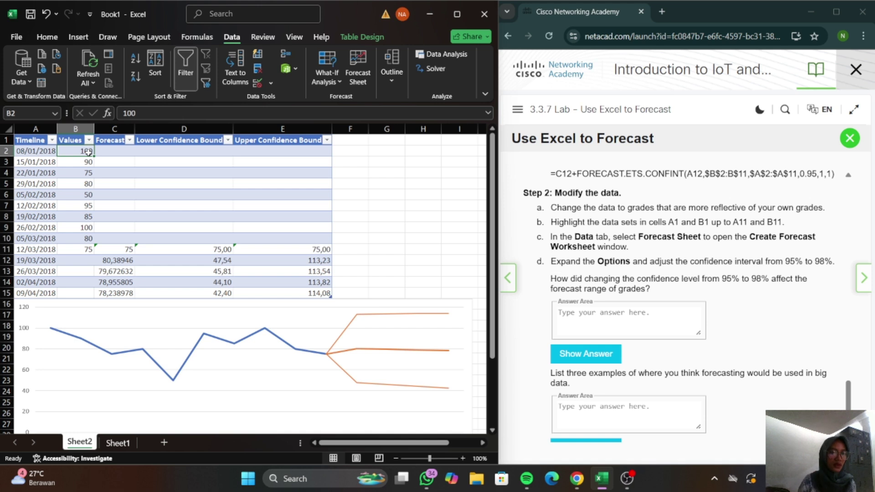
double_click(91, 151)
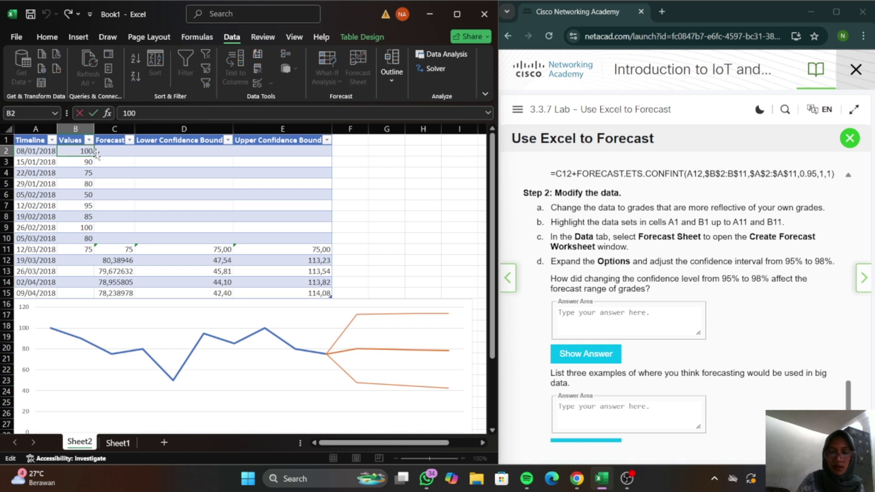
key("BackSpace")
key("BackSpace")
key("BackSpace")
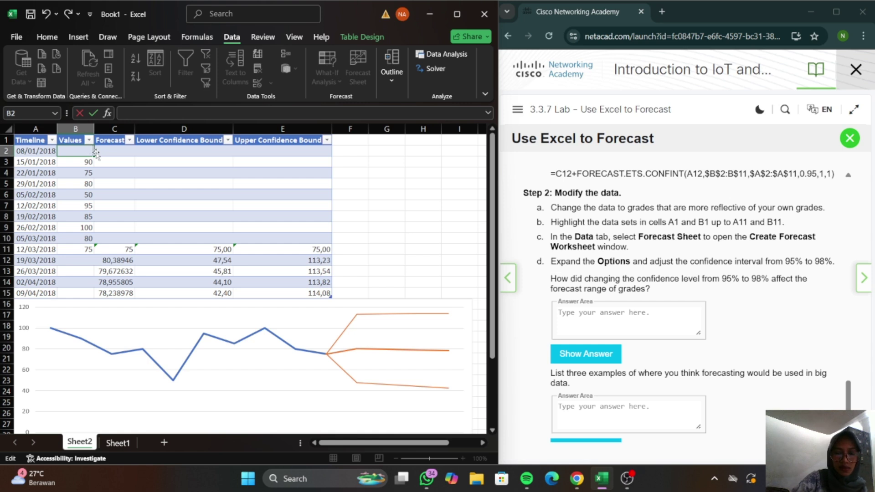
type("90")
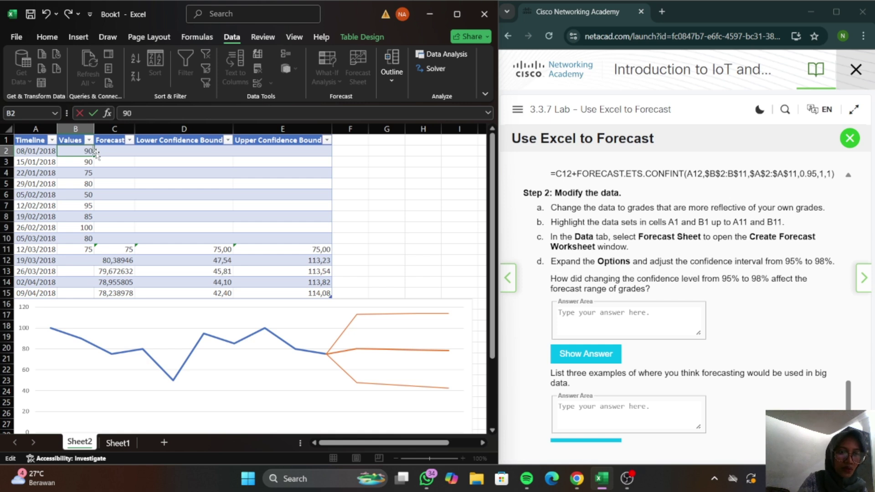
left_click(89, 183)
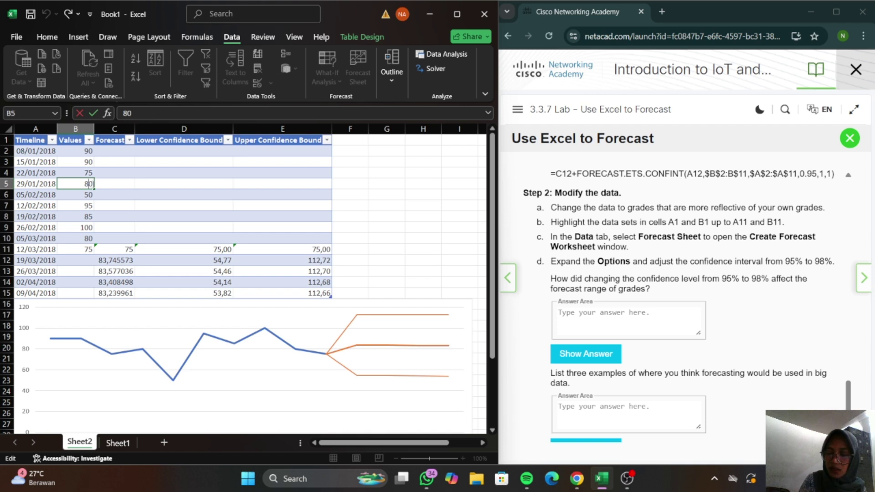
key("BackSpace")
key("BackSpace")
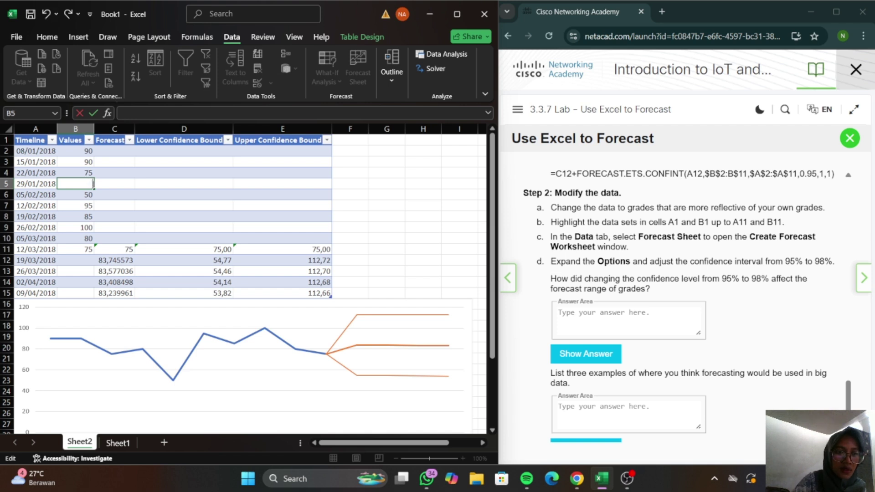
type("70")
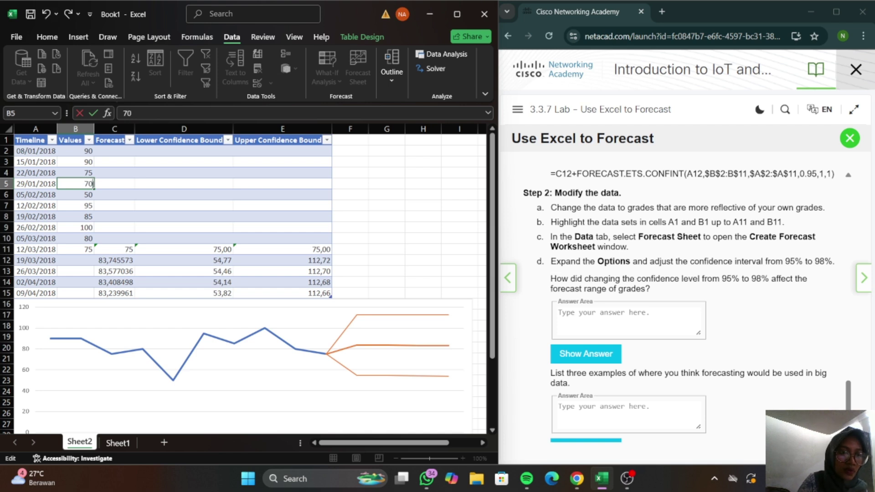
Change the grades in the Values column to 85 in B11 and 100 in B6.
left_click(90, 250)
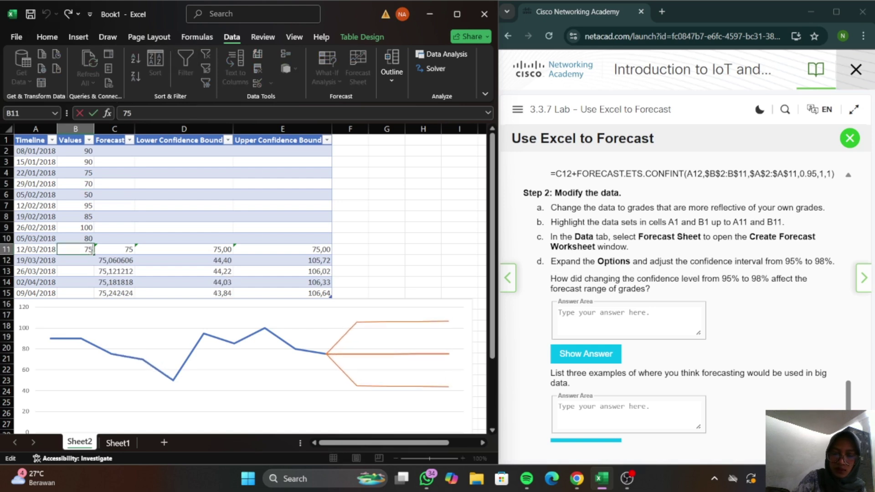
key("BackSpace")
key("BackSpace")
type("85")
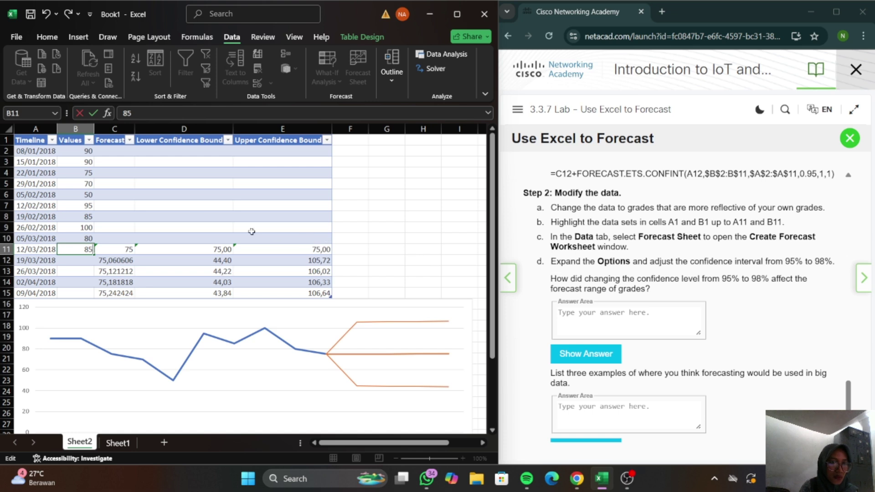
double_click(89, 195)
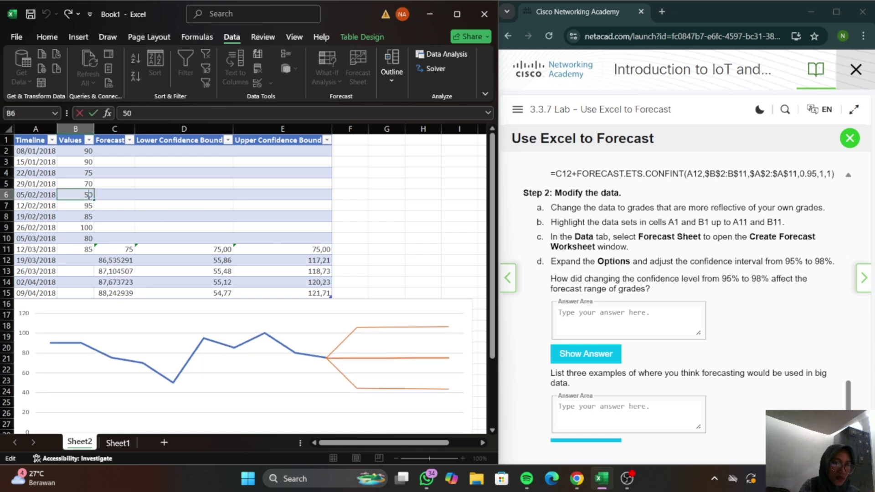
key("BackSpace")
key("BackSpace")
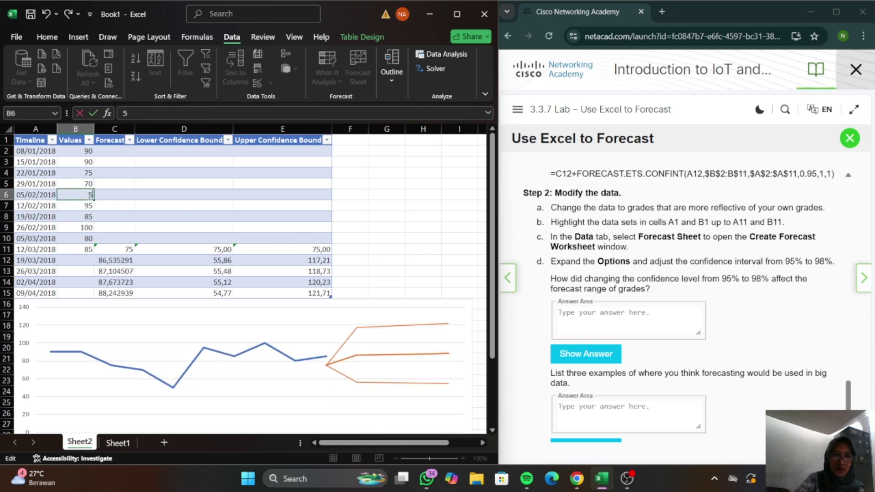
type("100")
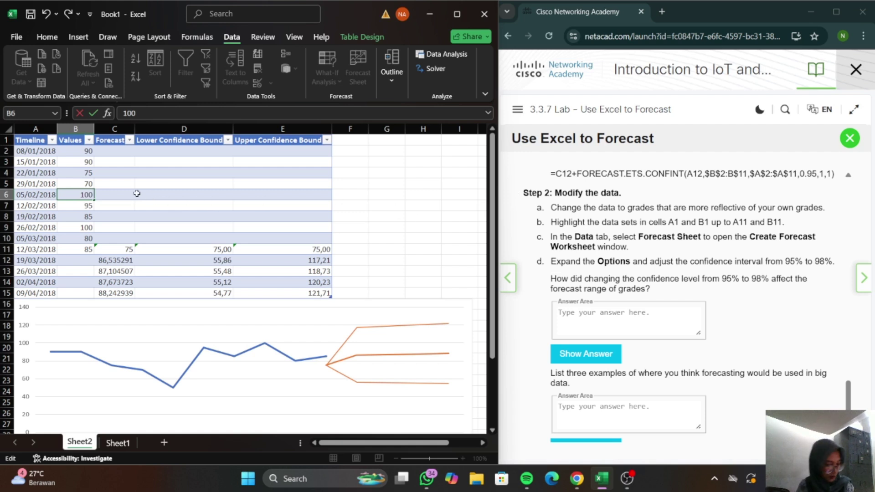
Start a forecast sheet from the data in A1:B11 and set the forecast end date to 09/04/2018.
left_click_drag(29, 141, 87, 249)
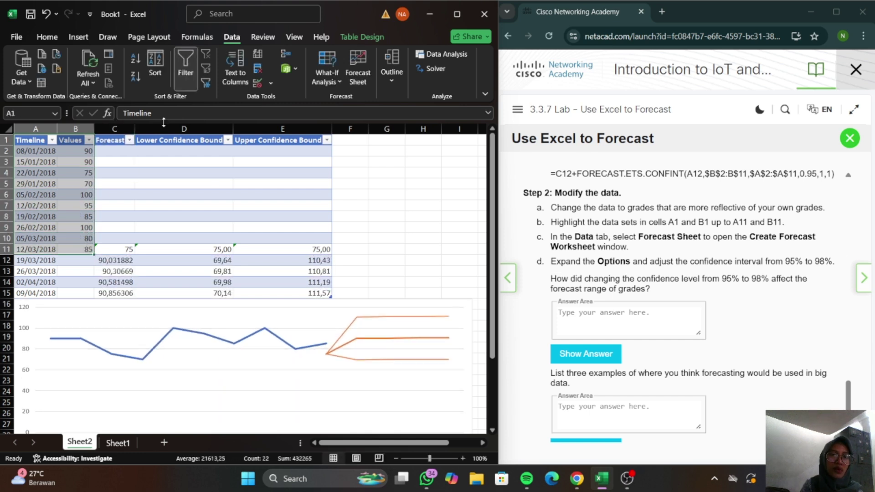
left_click(360, 73)
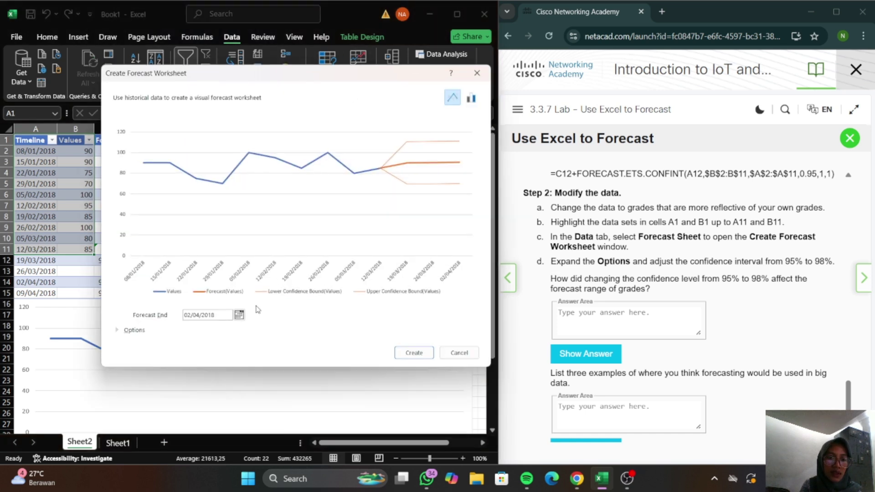
left_click(238, 315)
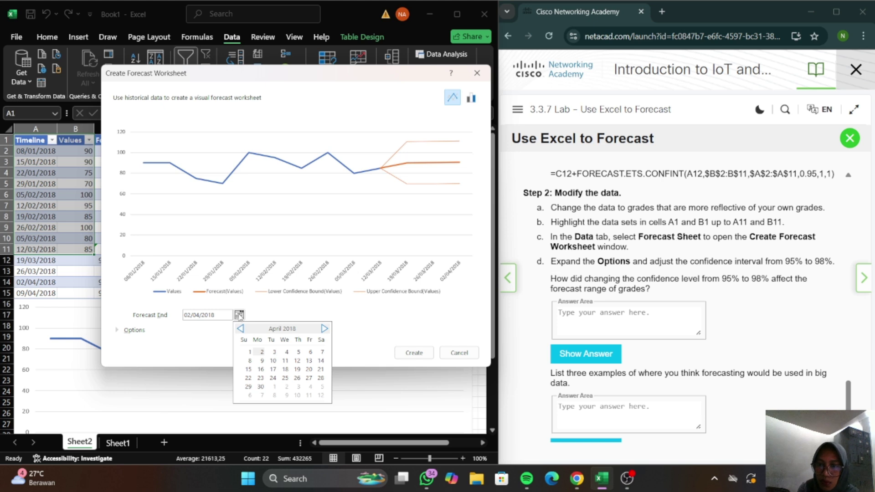
left_click(262, 361)
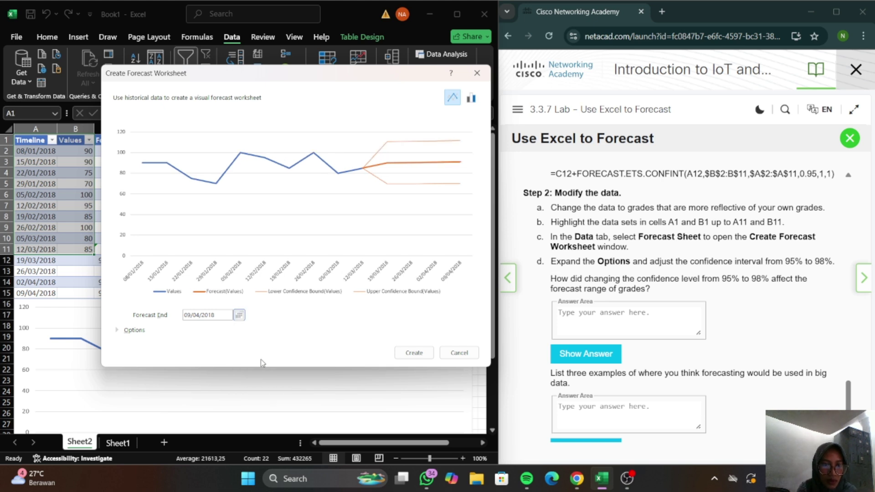
Raise the forecast's confidence interval to 98% and create the forecast worksheet.
left_click(141, 334)
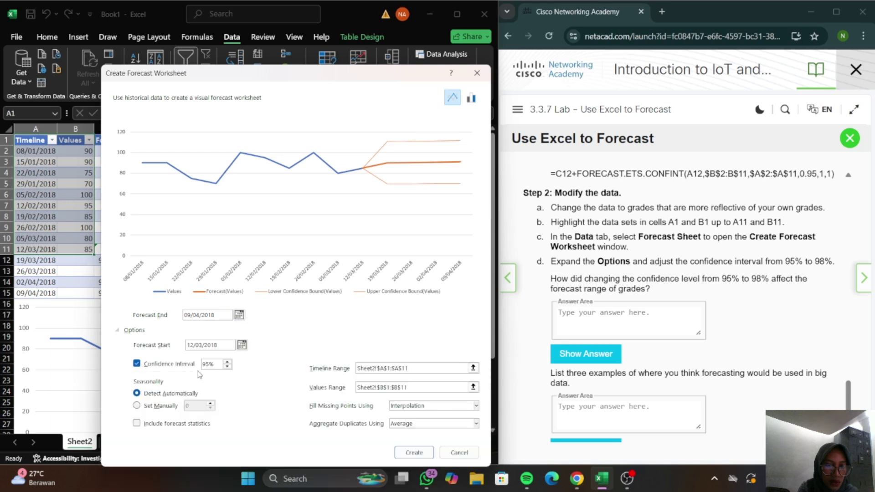
left_click(227, 363)
left_click(227, 363)
left_click(227, 363)
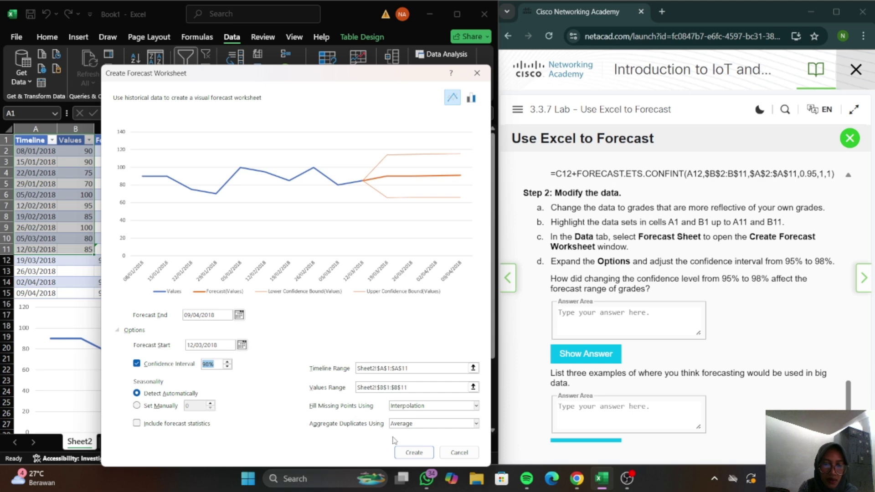
left_click(413, 454)
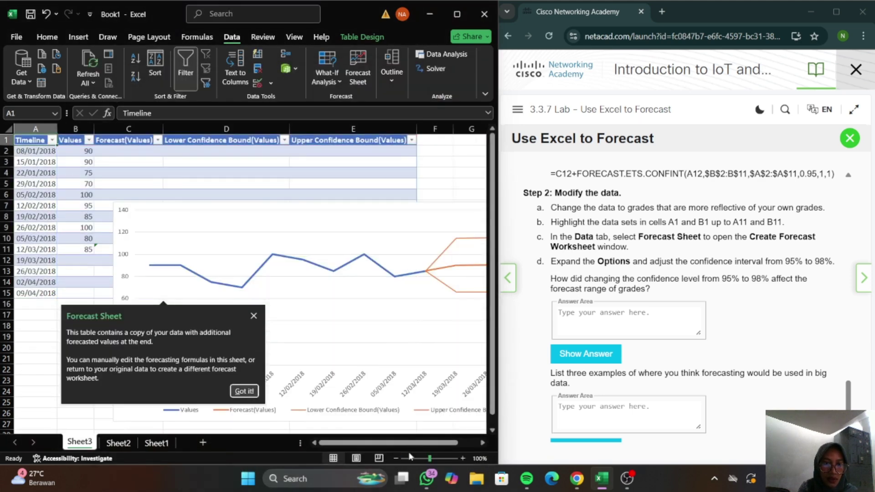
Dismiss the Forecast Sheet tip and move the forecast chart below the data table, starting at row 16.
left_click(254, 317)
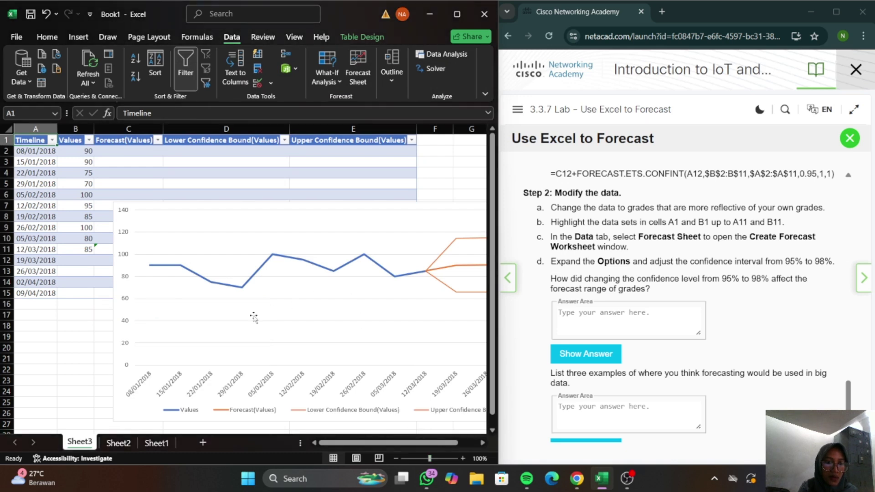
left_click(372, 210)
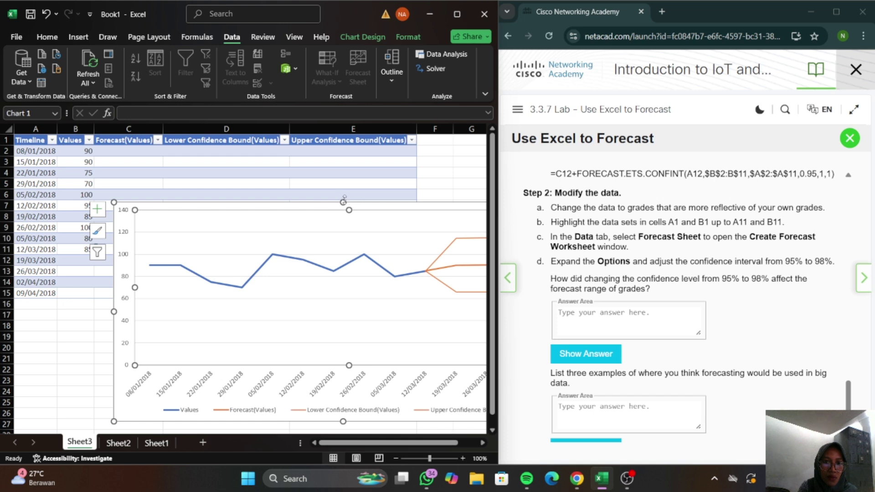
left_click_drag(360, 206, 260, 303)
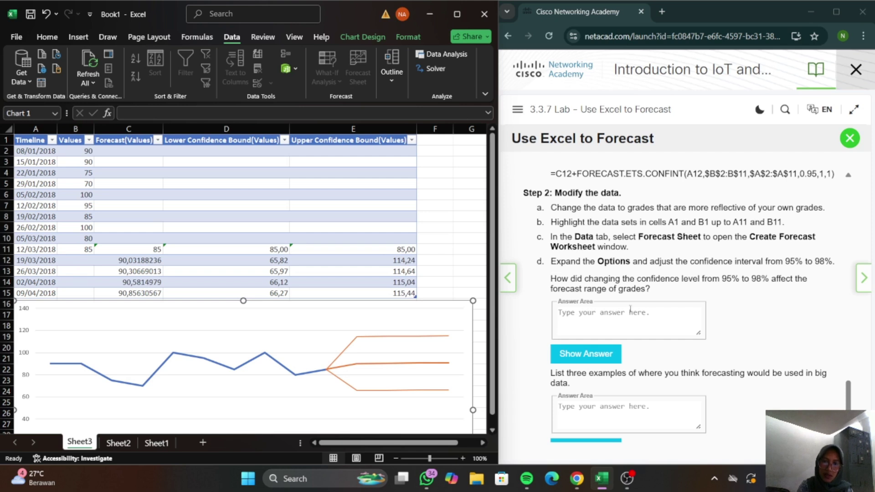
Examine the March 19th forecast and its confidence bounds in C12:E12 for the question on the 98% confidence level.
scroll(618, 284, "down", 1)
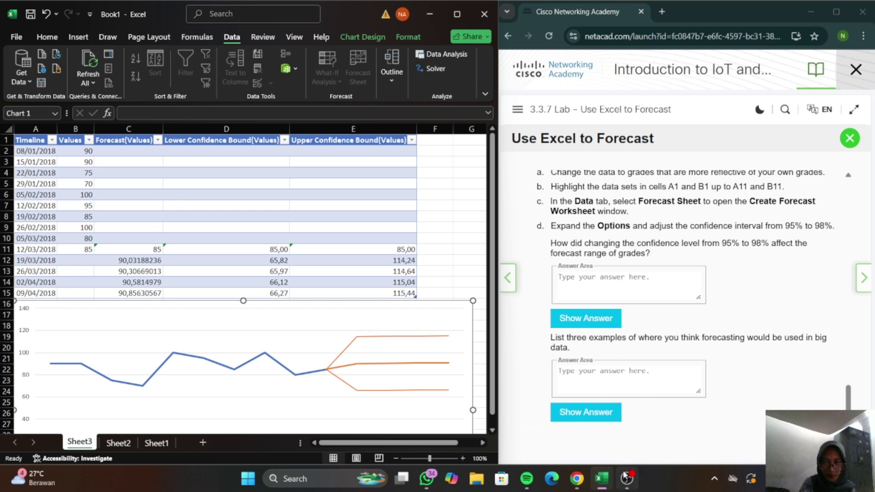
mouse_move(624, 476)
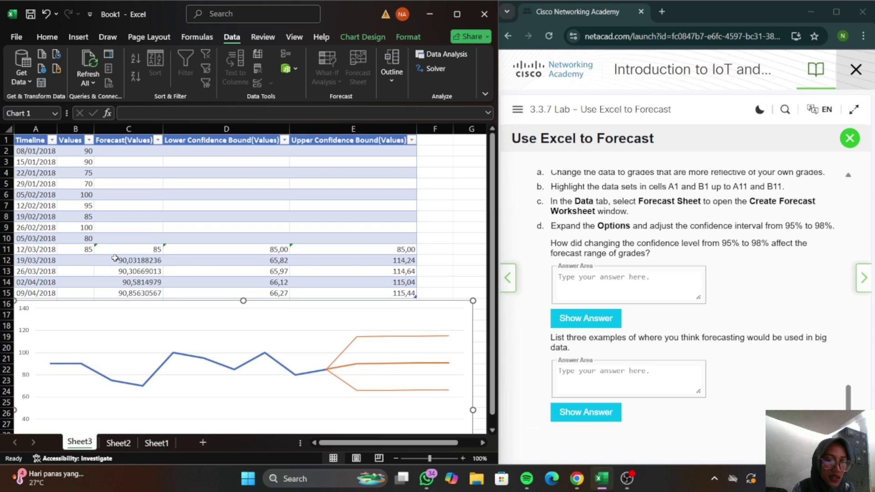
left_click(145, 263)
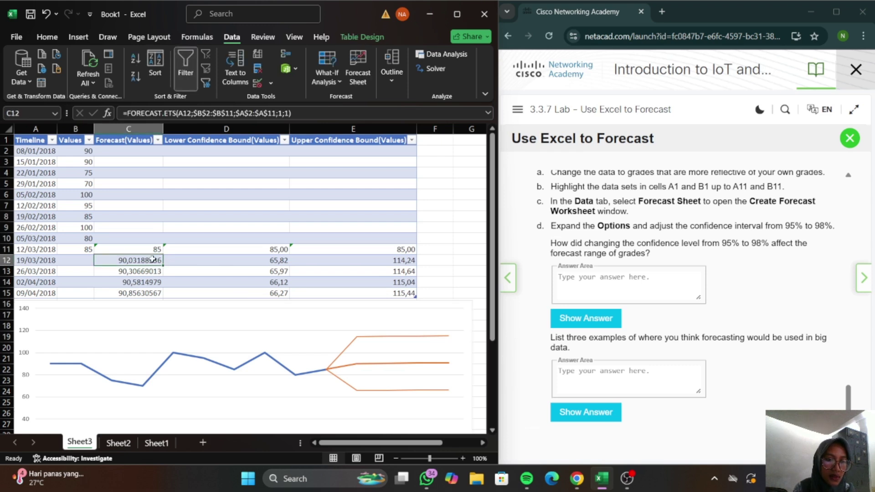
left_click_drag(152, 259, 385, 261)
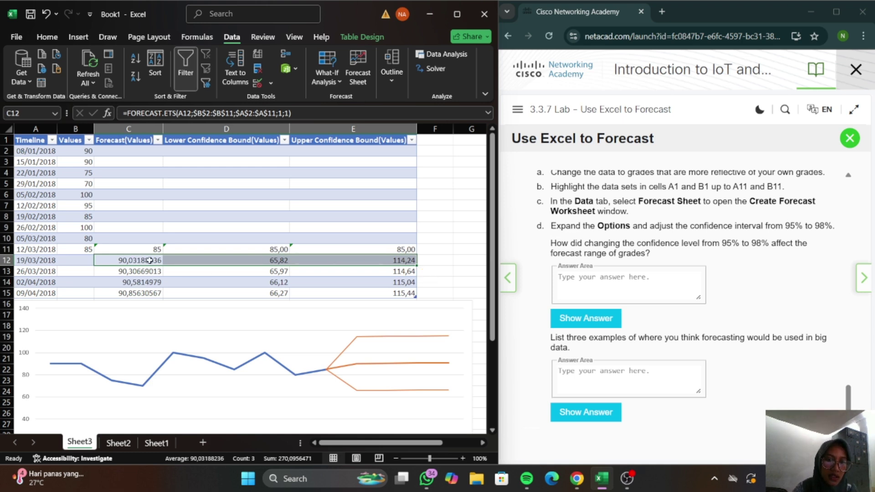
left_click(261, 259)
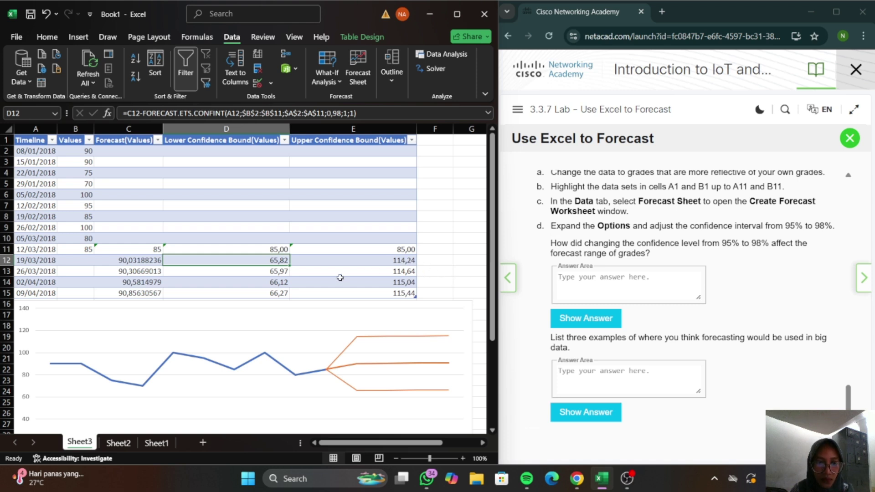
left_click(577, 371)
left_click(576, 371)
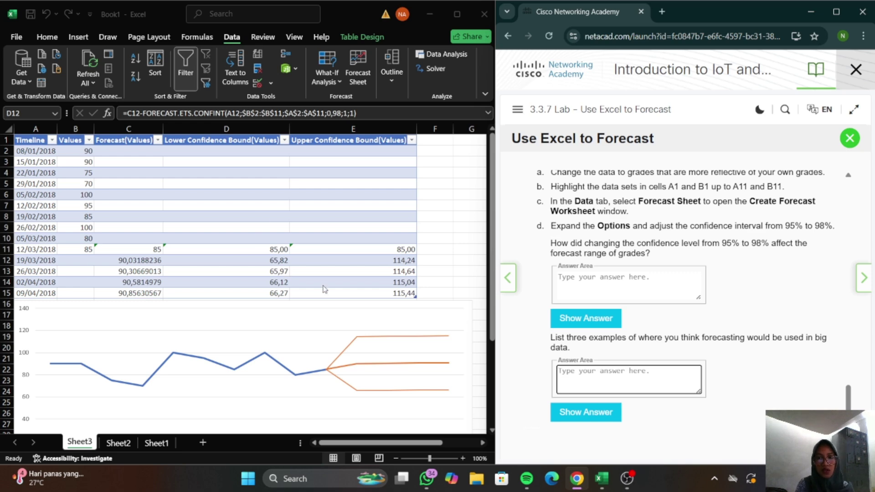
left_click(627, 480)
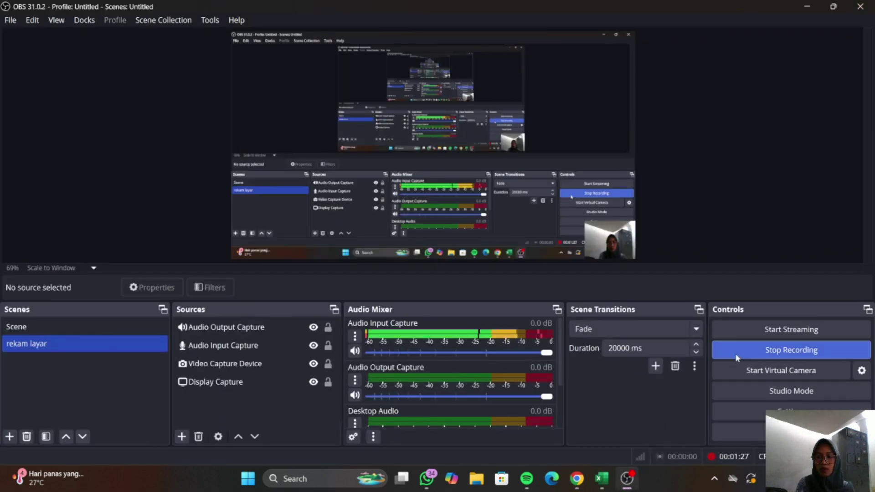